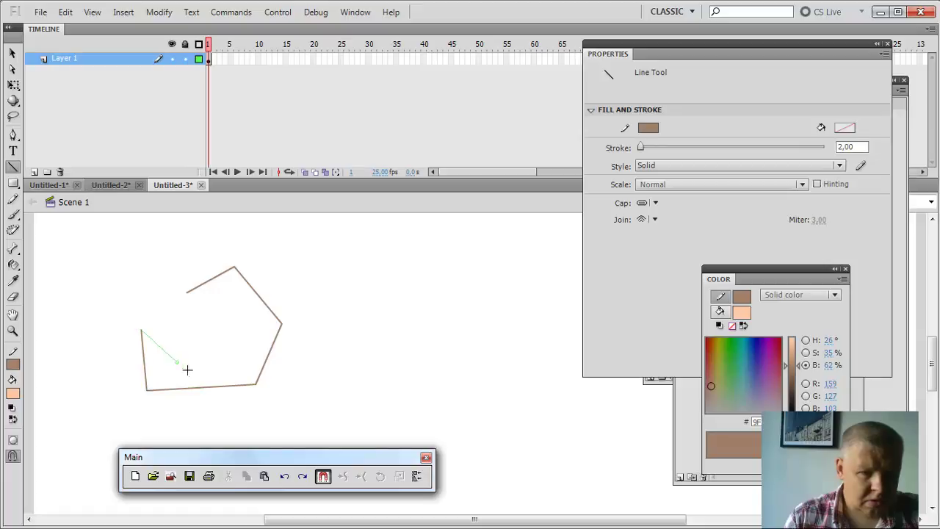
Step: Complete the zigzag edge between the open ends of the brown outline with the Line tool
mouse_move(189, 371)
left_mouse_down()
mouse_move(148, 285)
mouse_move(192, 325)
left_mouse_up()
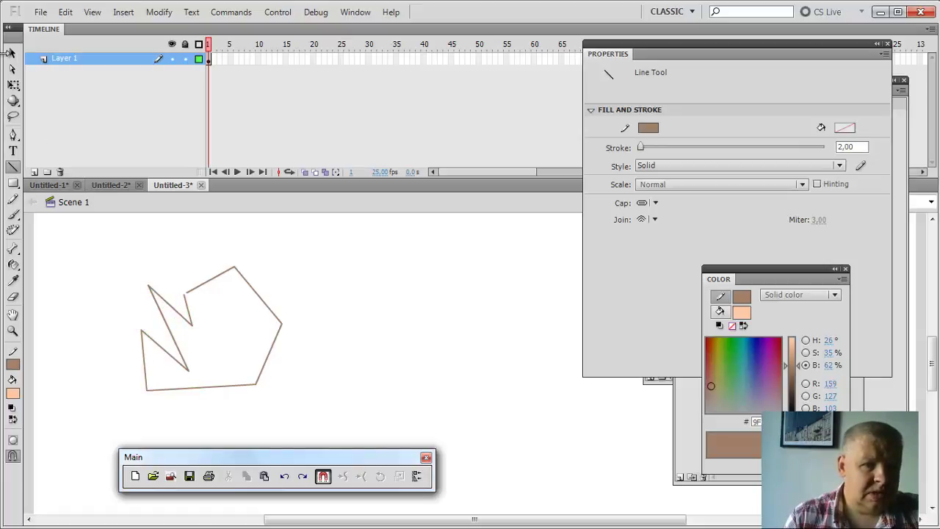
left_click(12, 53)
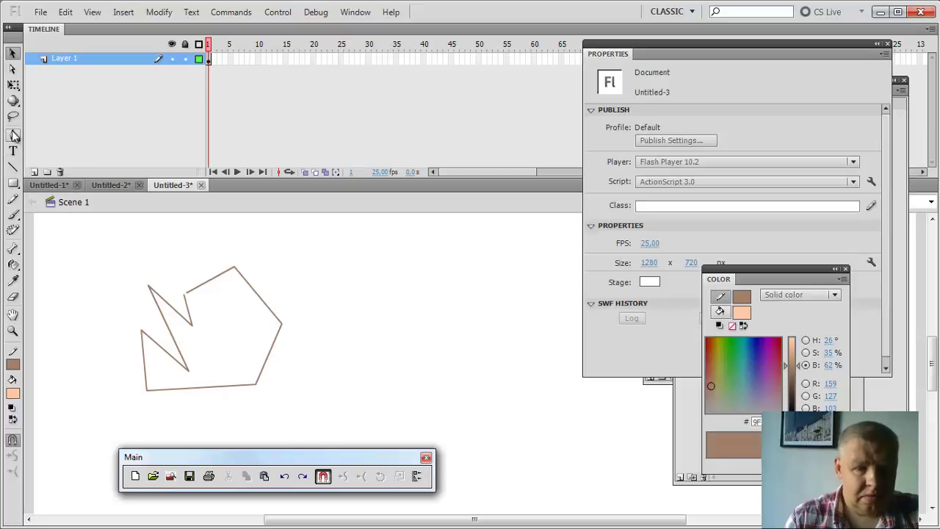
Step: Draw a closed seven-sided straight outline beside the zigzag shape with the Pen tool
left_click_drag(12, 134, 47, 138)
left_click(47, 138)
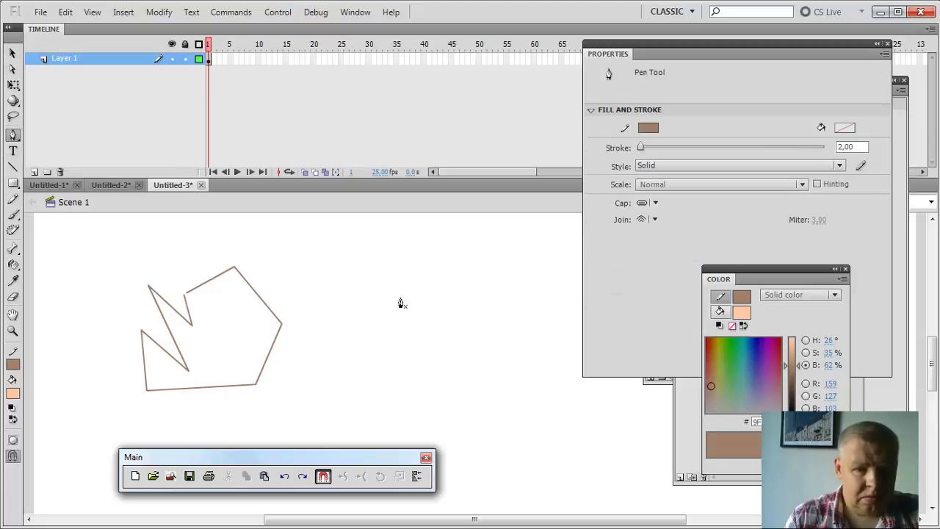
left_click(349, 318)
left_click(368, 272)
left_click(432, 278)
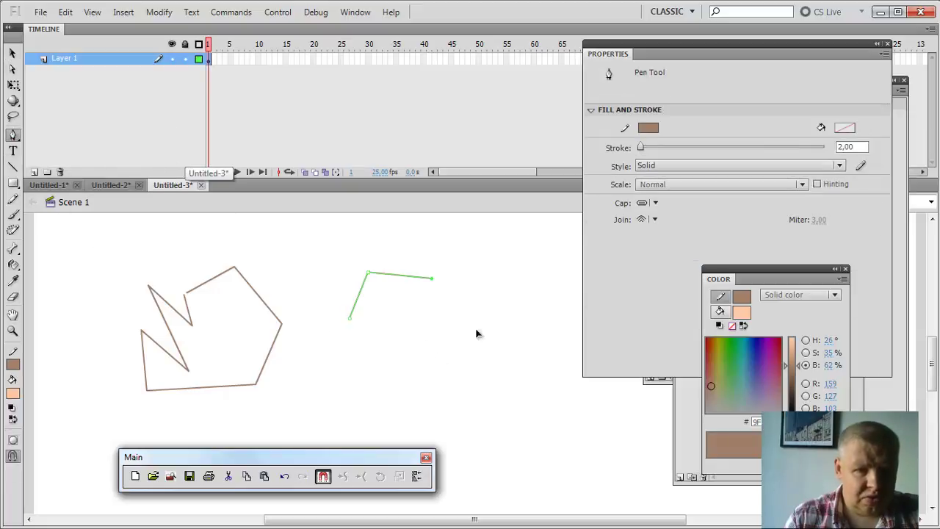
left_click(476, 329)
left_click(471, 380)
left_click(388, 403)
left_click(341, 396)
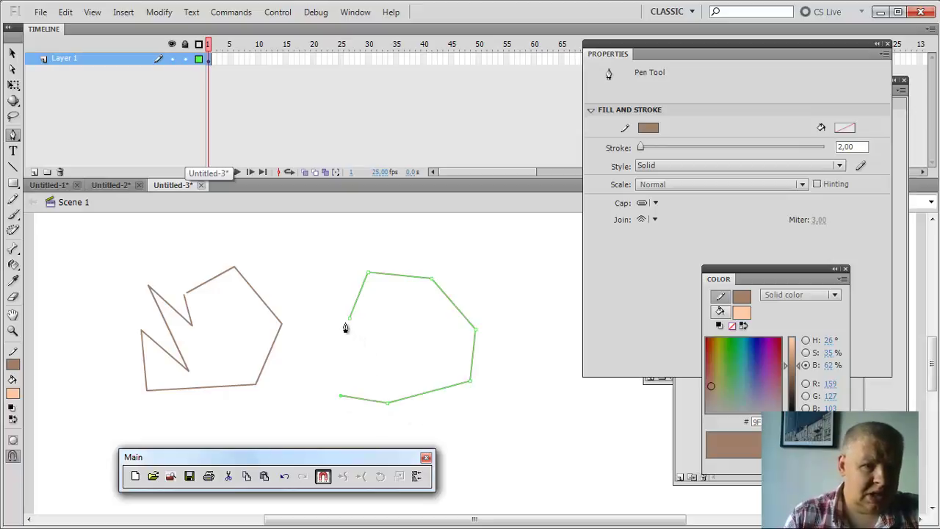
left_click(350, 324)
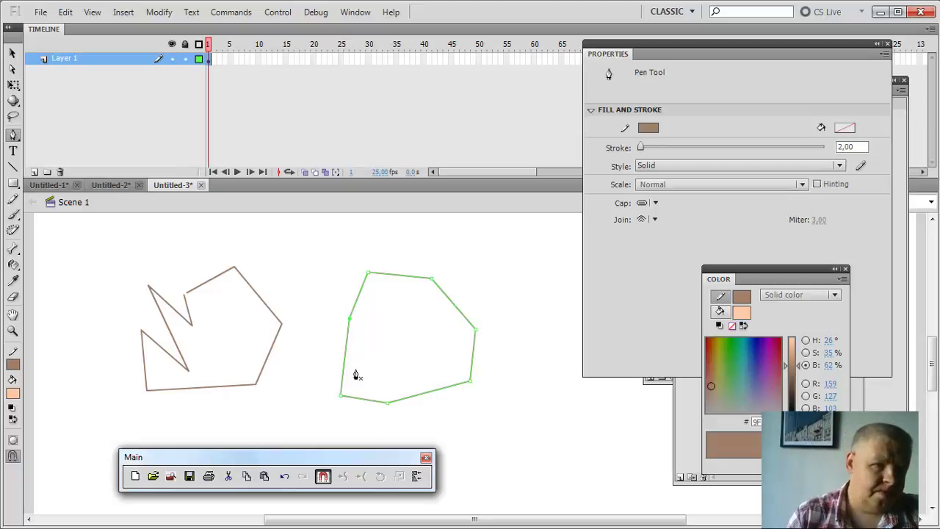
Step: Undo the last segments of the seven-sided outline and delete both outlines from the stage
key("ctrl+z")
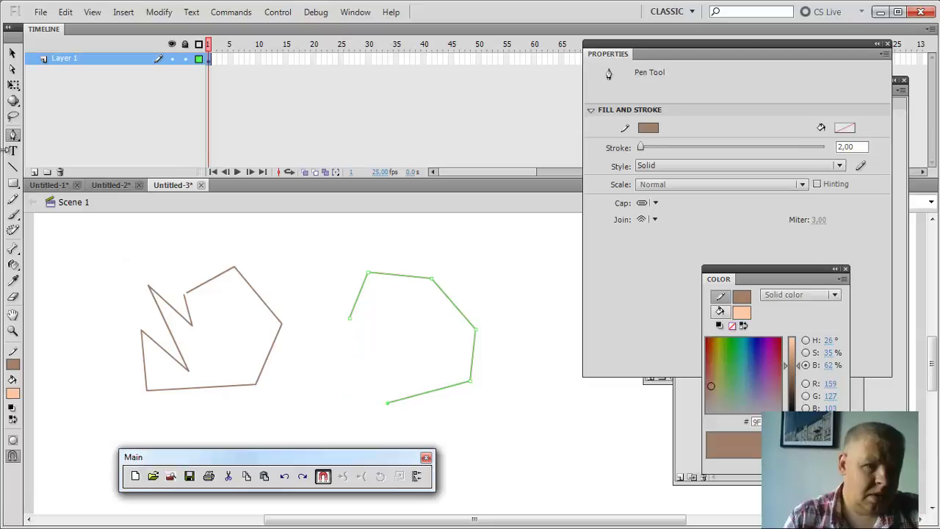
left_click(12, 54)
left_click_drag(110, 245, 596, 468)
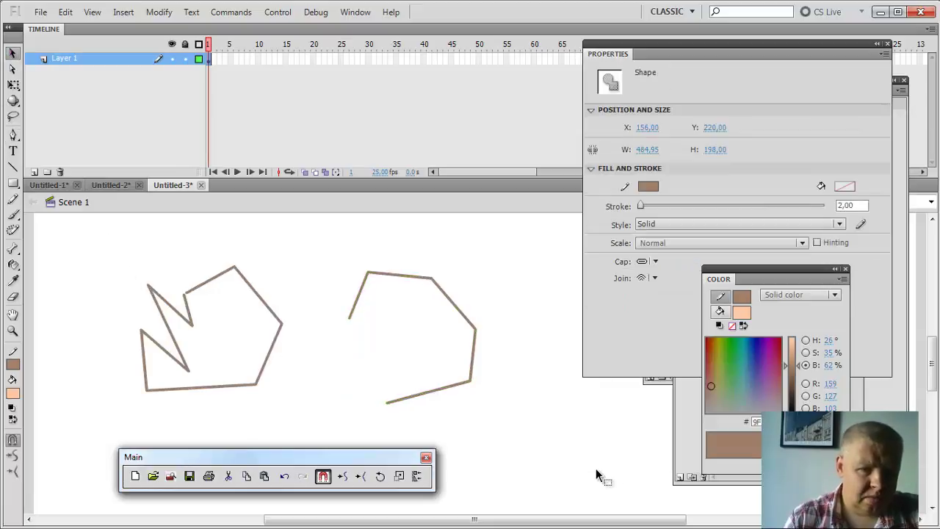
key("Delete")
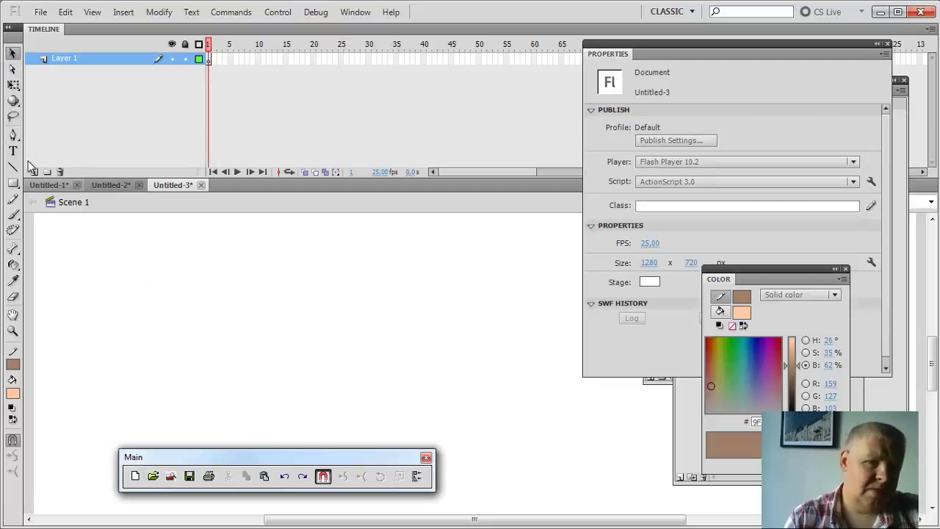
Step: Draw a closed five-sided outline with straight segments using the Pen tool, ending on its starting point
left_click(13, 134)
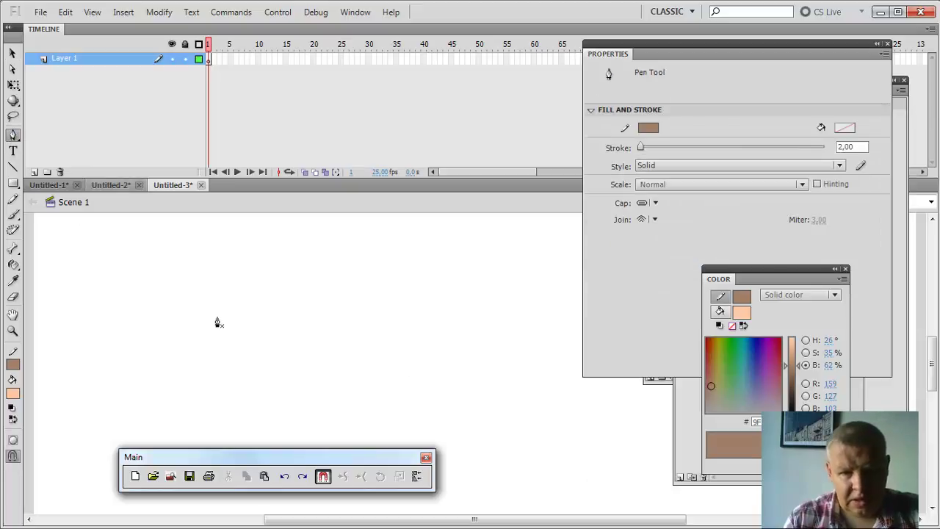
left_click(269, 275)
left_click(312, 321)
left_click(297, 356)
left_click(244, 378)
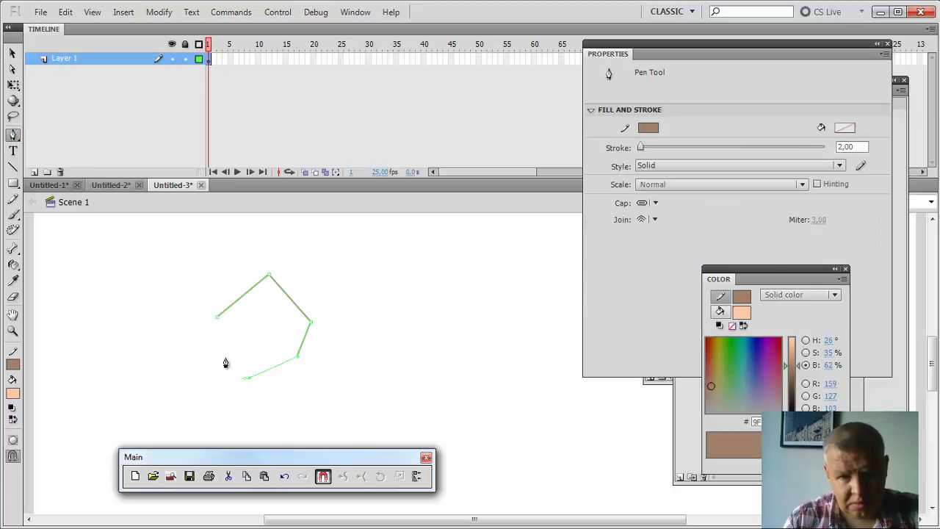
left_click(217, 319)
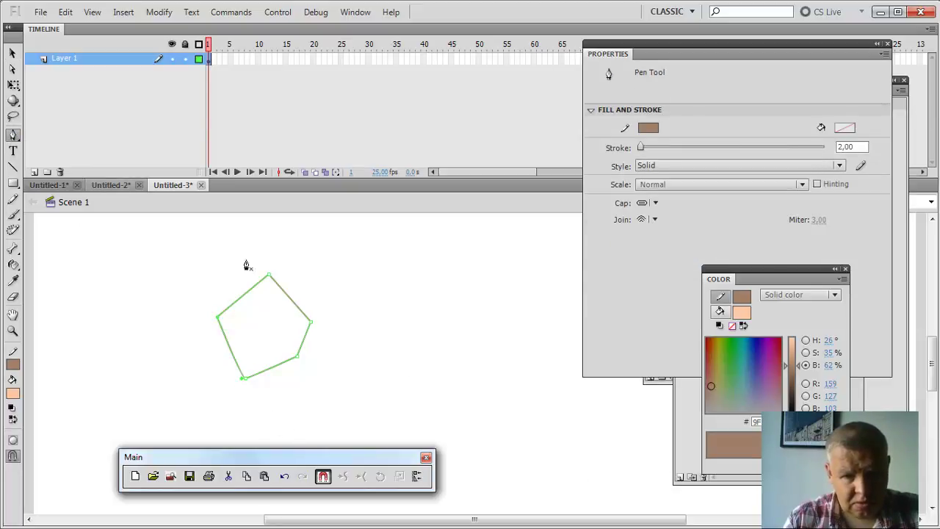
Step: Draw a closed curved outline with five anchor points beside the pentagon using the Pen tool
left_click(409, 309)
left_click_drag(443, 253, 487, 279)
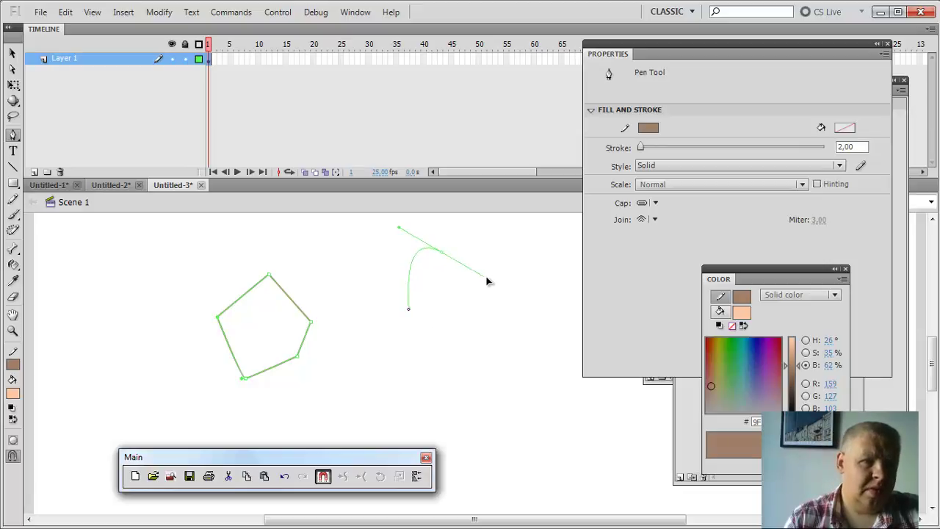
left_click_drag(517, 243, 534, 252)
left_click(541, 280)
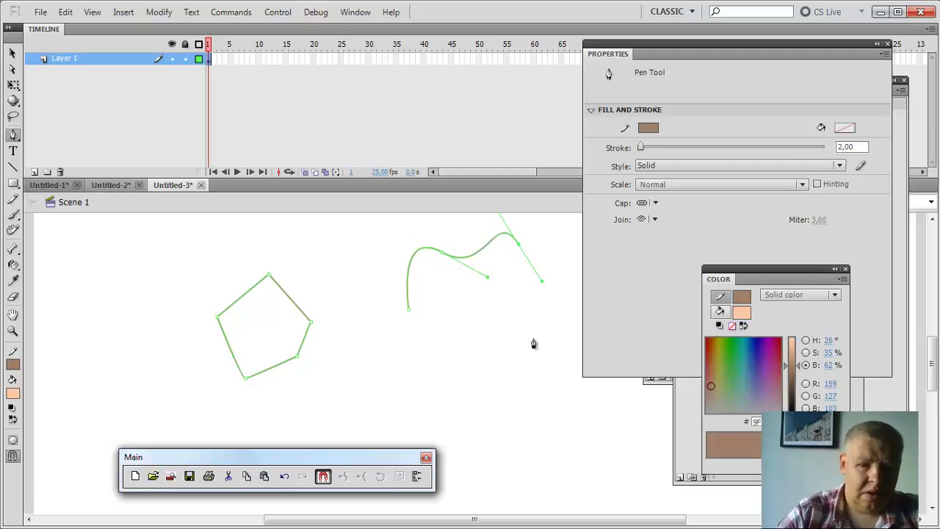
left_click_drag(534, 339, 431, 316)
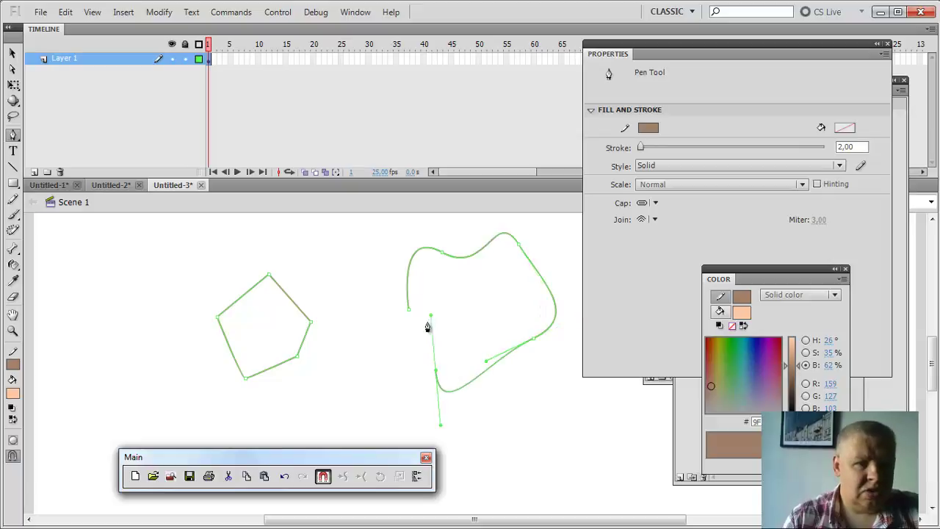
left_click(410, 314)
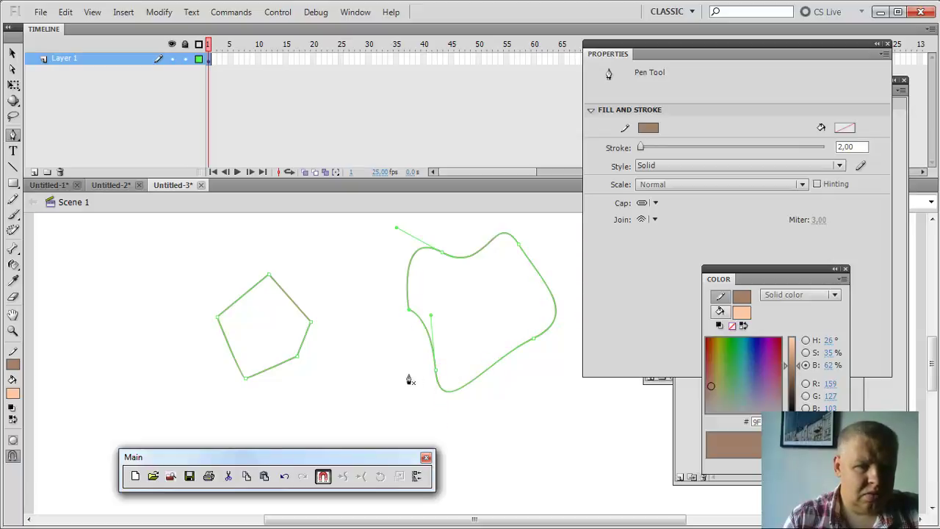
Step: Select the pentagon and the curved outline together and delete them
left_click(12, 55)
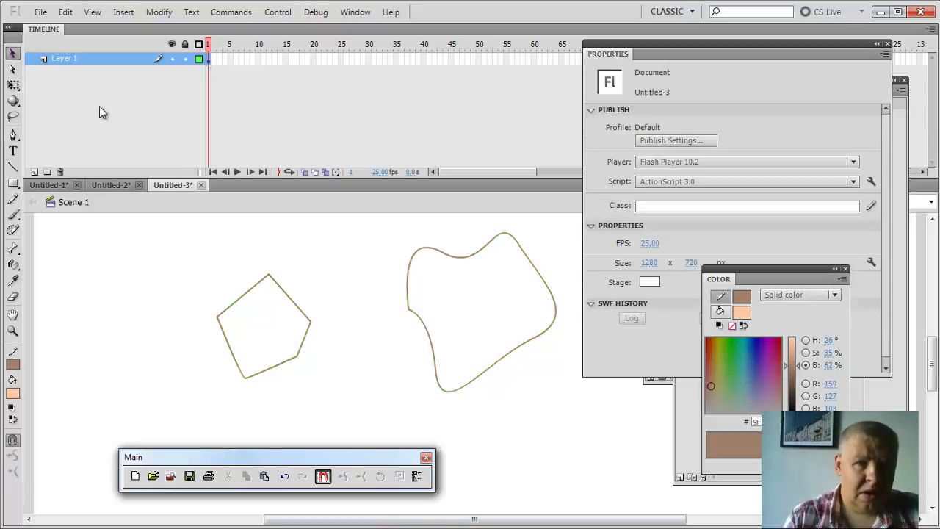
key("ctrl+a")
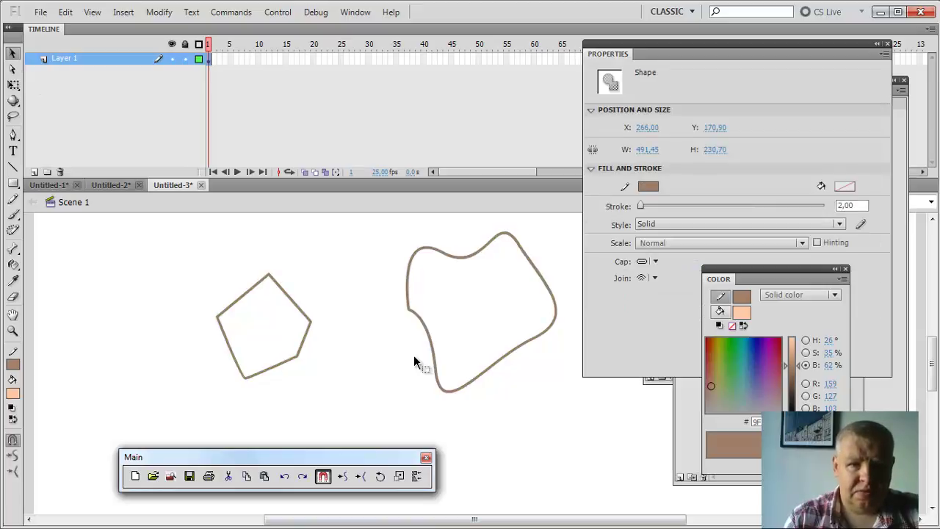
key("Delete")
Step: Draw an open outline of four connected straight segments with the Pen tool
left_click(12, 137)
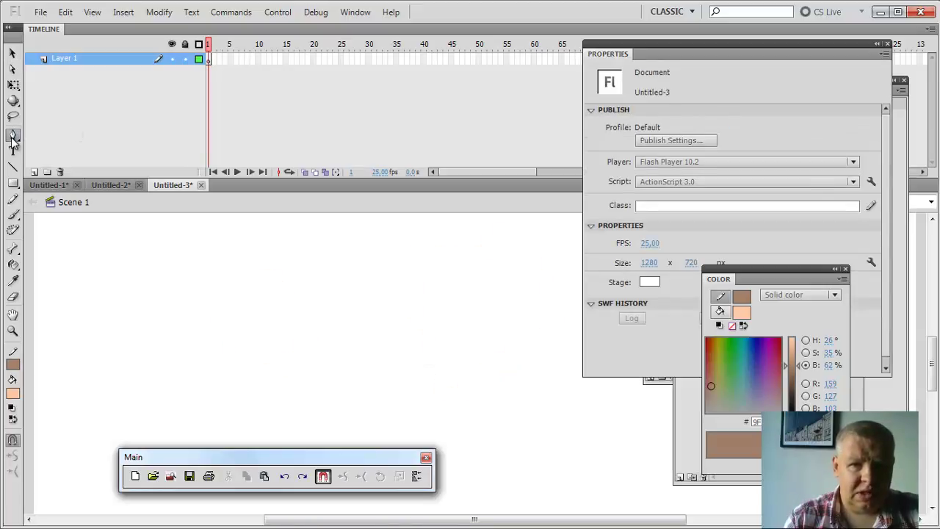
left_click(197, 252)
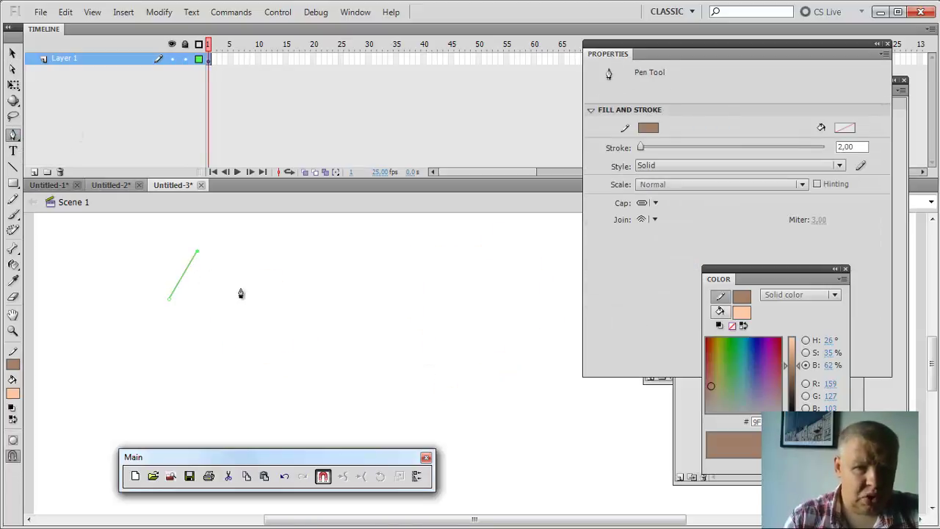
left_click(258, 303)
left_click(235, 351)
left_click(186, 377)
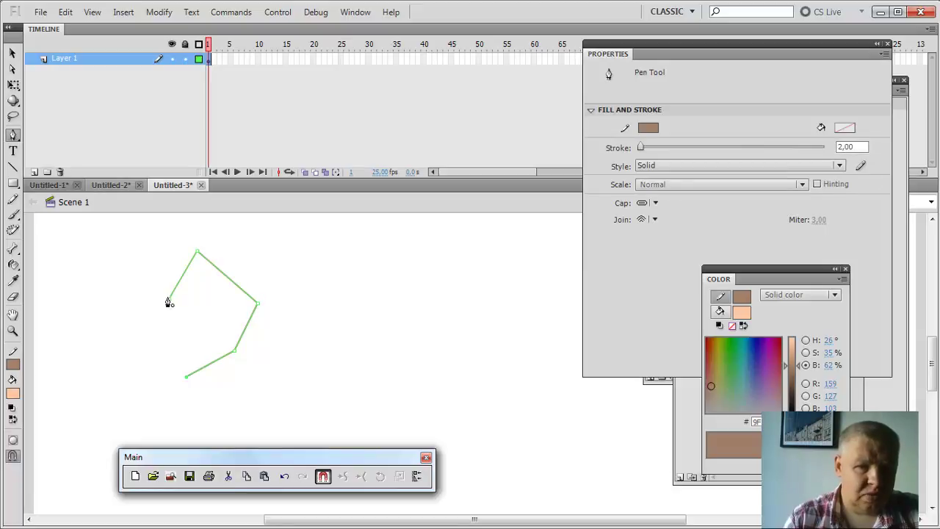
Step: Hide the Main toolbar and show it again
left_click(357, 12)
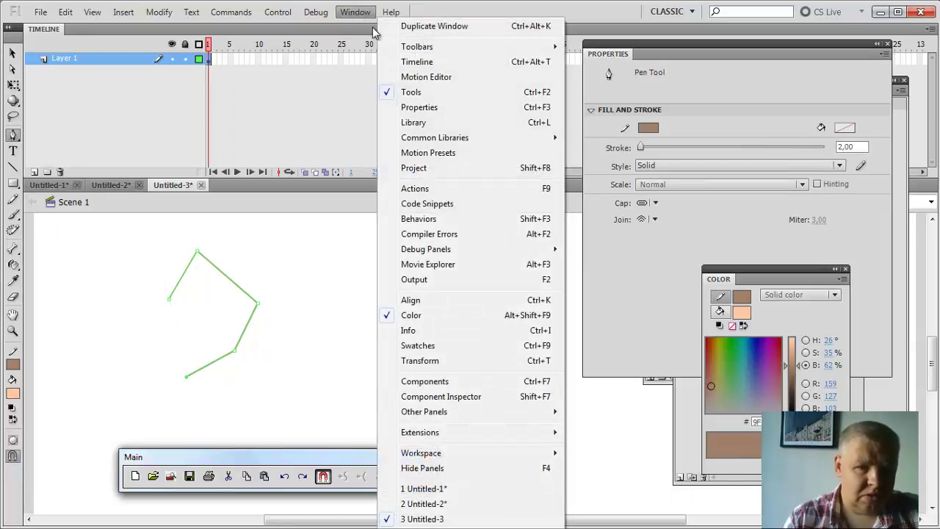
mouse_move(422, 47)
left_click(597, 47)
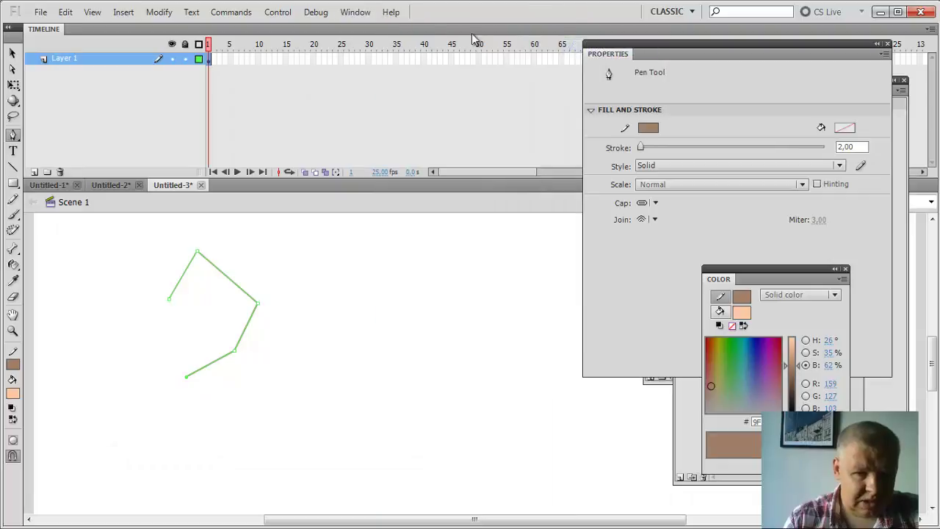
left_click(356, 11)
mouse_move(434, 47)
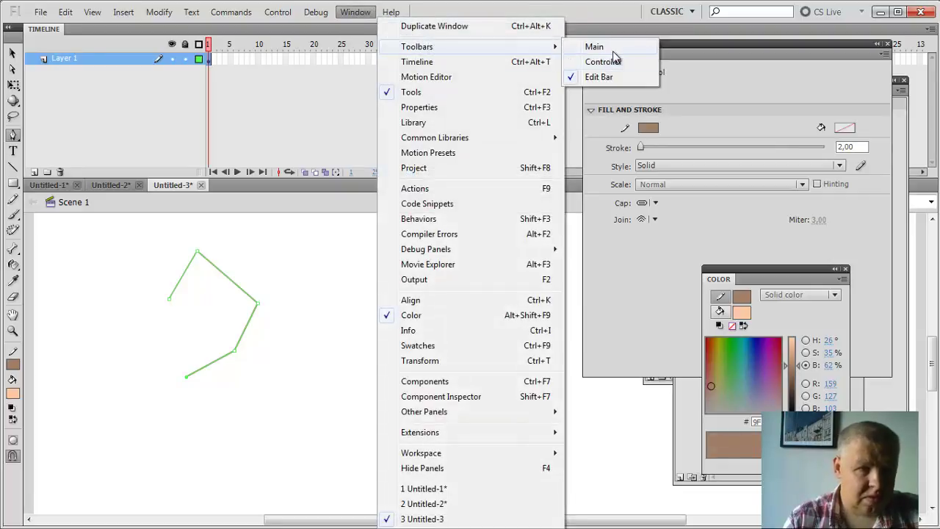
left_click(601, 47)
Step: Move the Main toolbar up beside the document tabs and turn off Snap to Objects
left_click_drag(304, 455, 406, 86)
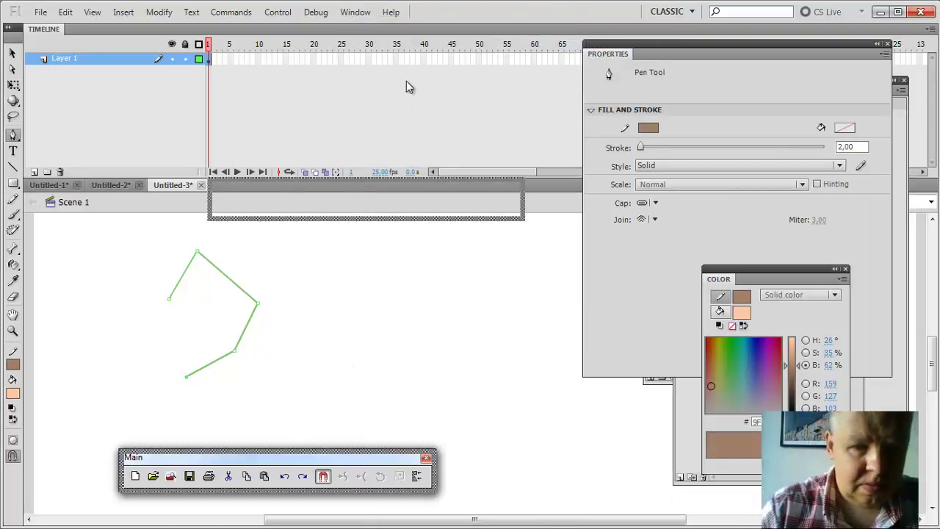
left_click_drag(410, 191, 424, 195)
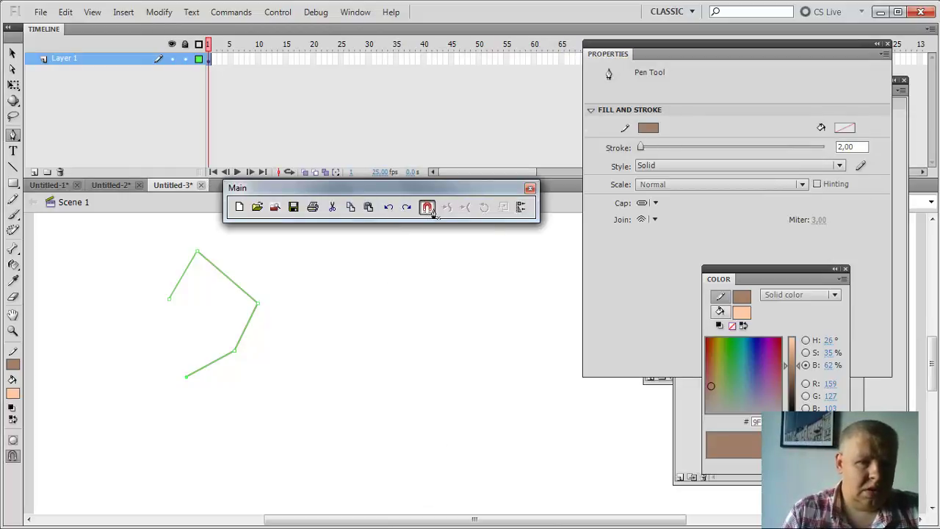
key("ctrl+shift+slash")
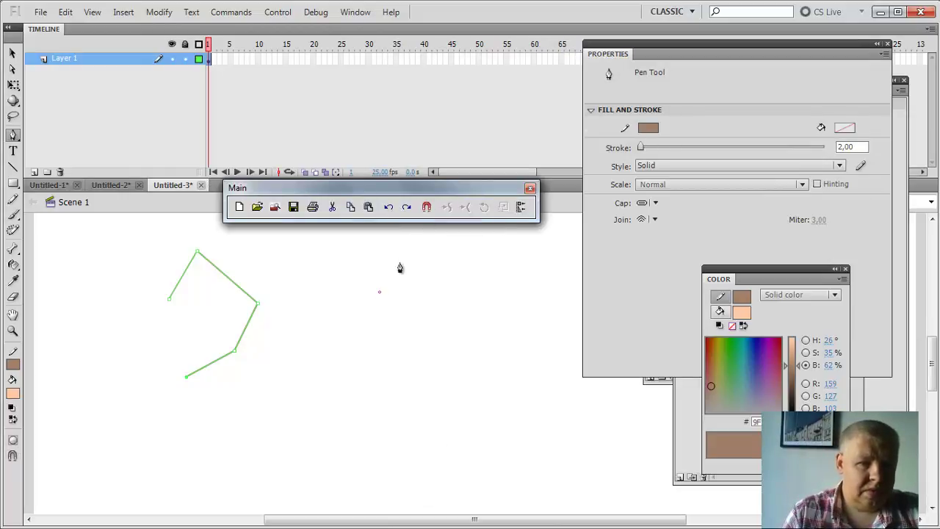
Step: With snapping off, draw a second five-cornered Pen outline beside the open one and bring it back to its starting point
left_click(400, 263)
left_click(451, 284)
left_click(420, 368)
left_click(351, 367)
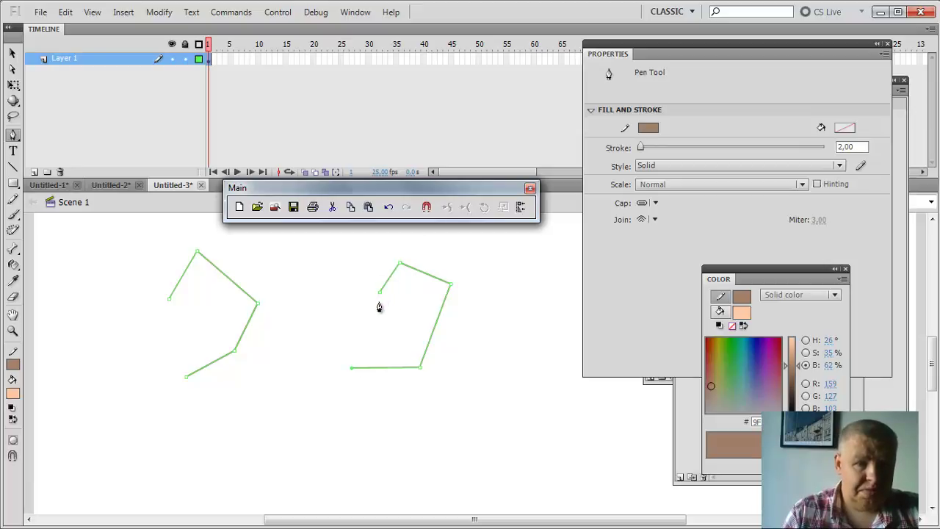
left_click(379, 293)
Step: Undo the second outline's last segment and delete both outlines from the stage
key("ctrl+a")
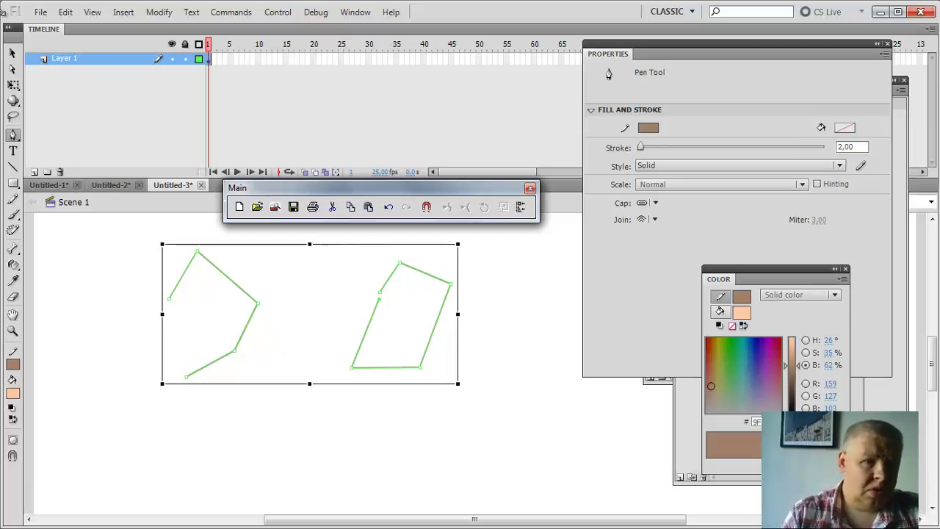
key("ctrl+z")
left_click(11, 55)
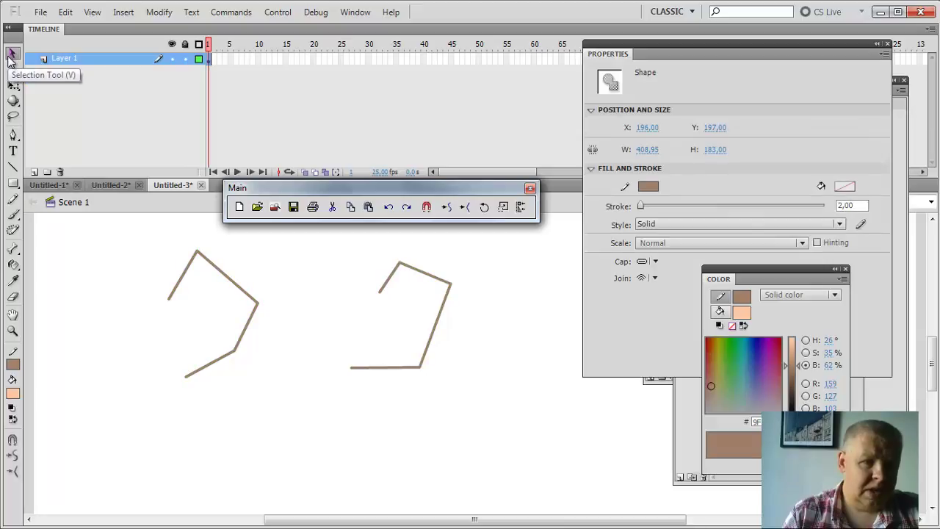
key("Delete")
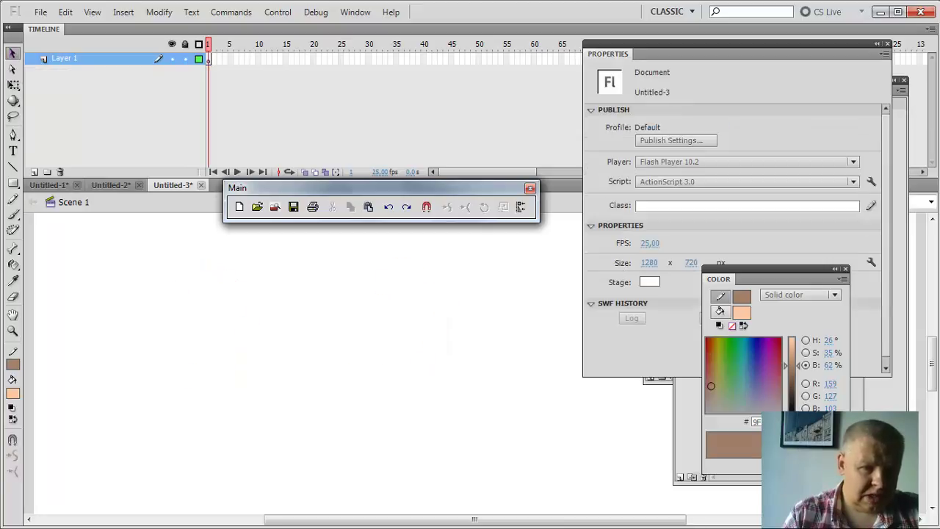
Step: Draw a six-sided straight outline with the Pen tool and snapping off, returning to its starting point
left_click(12, 134)
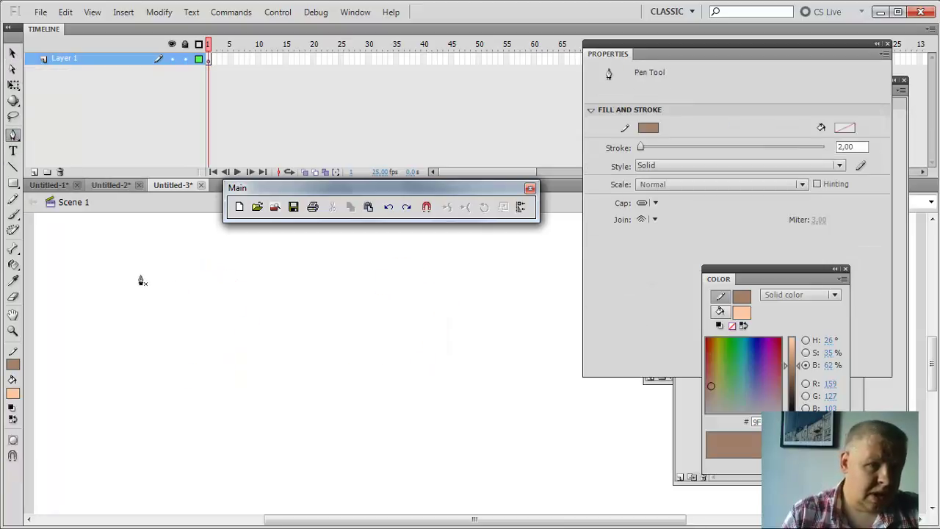
left_click(185, 228)
left_click(243, 260)
left_click(241, 360)
left_click(143, 397)
left_click(133, 361)
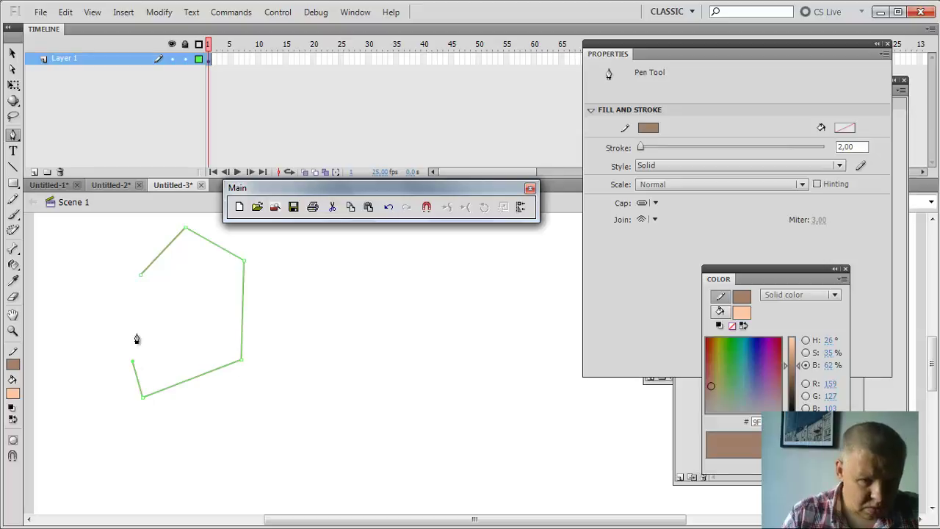
left_click(142, 278)
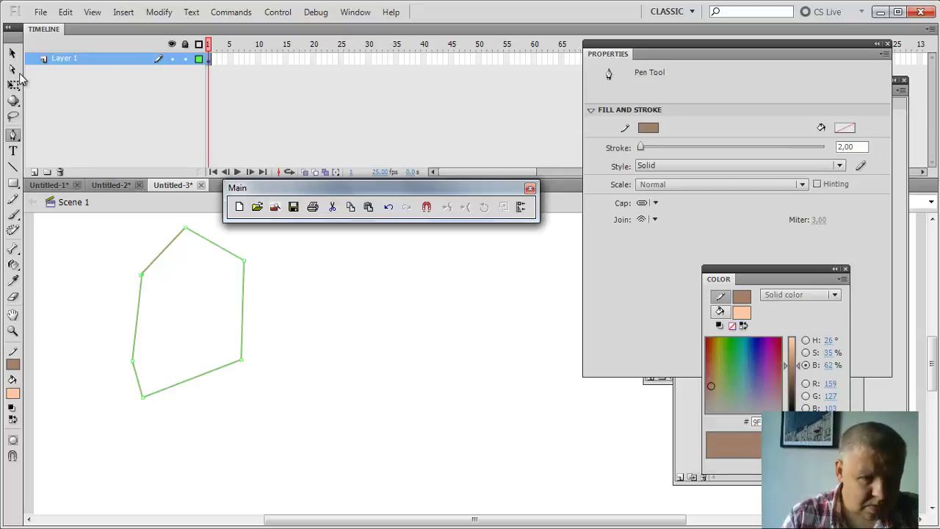
Step: Select the whole six-sided outline and remove it from the stage
left_click(12, 53)
mouse_move(95, 225)
left_mouse_down()
mouse_move(313, 413)
mouse_move(316, 435)
left_mouse_up()
key("ctrl+z")
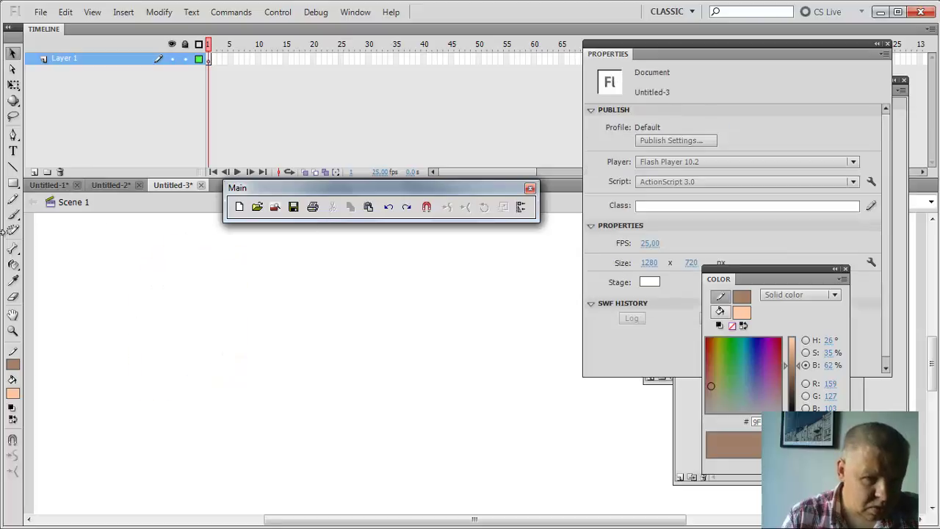
Step: Draw a closed six-cornered straight outline on the empty stage with the Pen tool, ending on its starting point
left_click(12, 135)
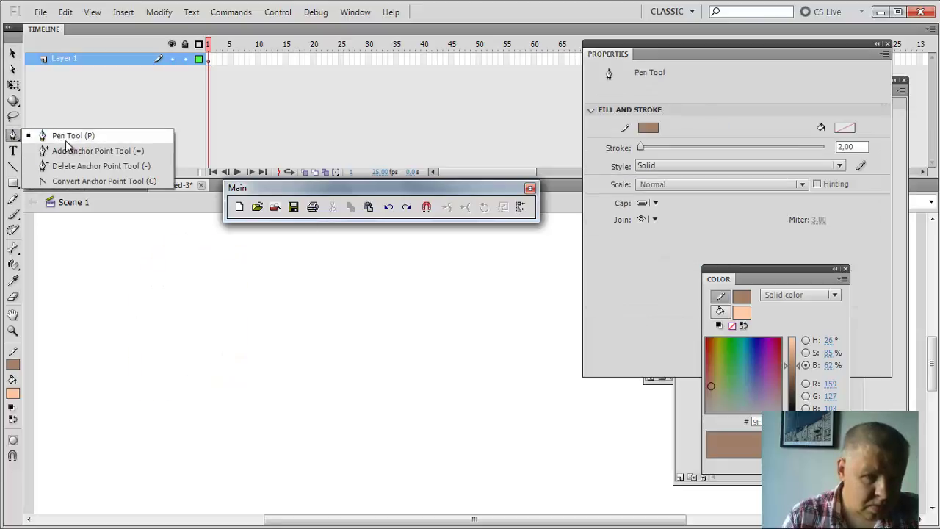
left_click(66, 139)
left_click(168, 270)
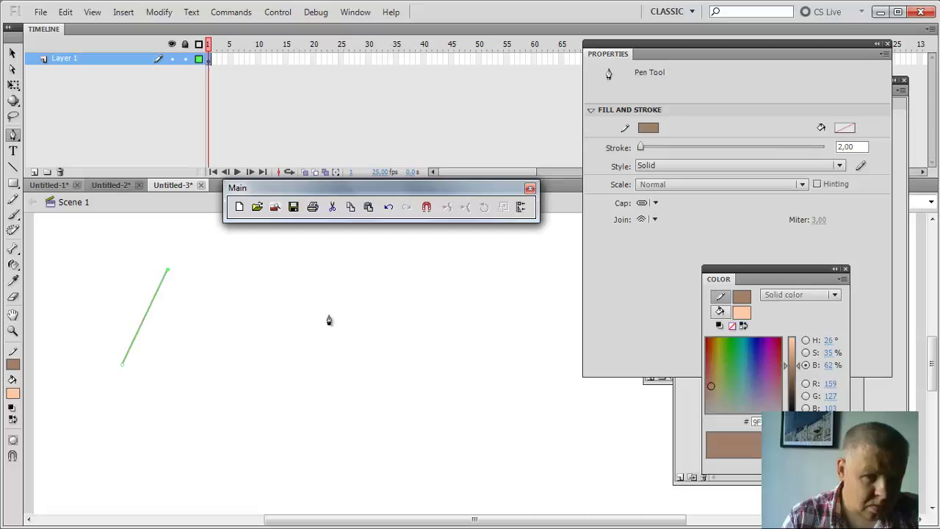
left_click(328, 296)
left_click(305, 426)
left_click(182, 470)
left_click(132, 435)
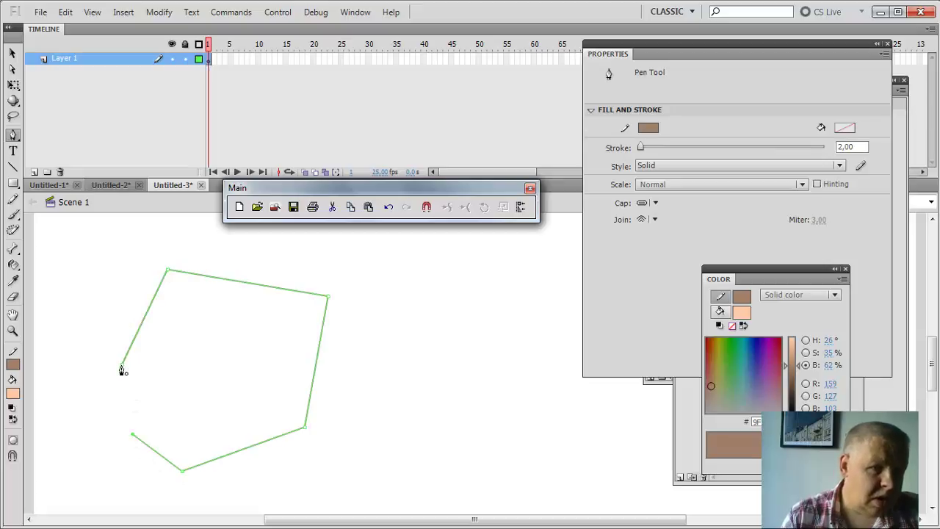
left_click(121, 366)
Step: Add an anchor point on each of the outline's upper and upper-left edges, and delete the corner anchor point between them
left_click(12, 135)
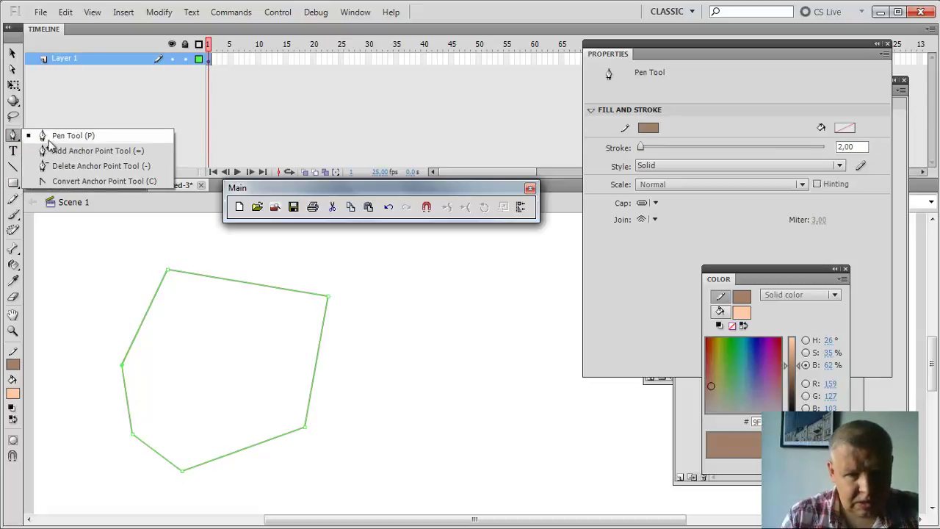
left_click(69, 151)
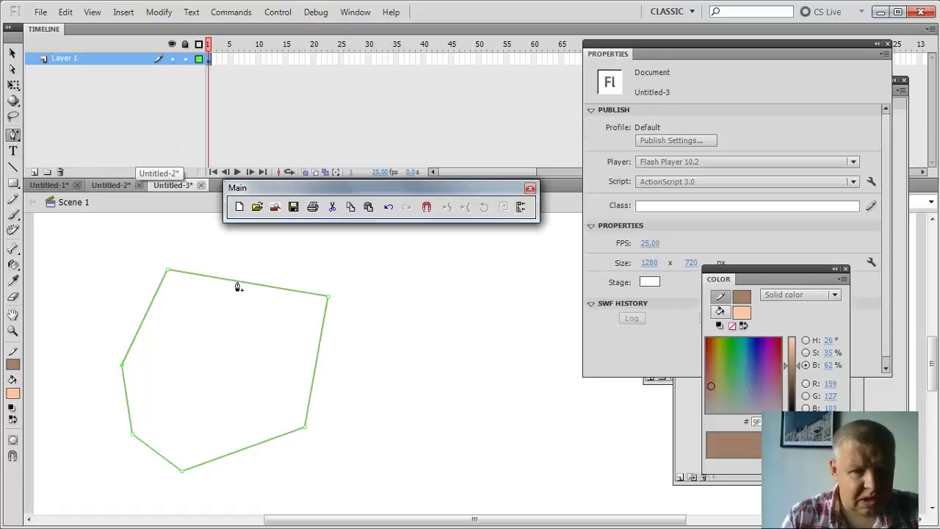
left_click(146, 315)
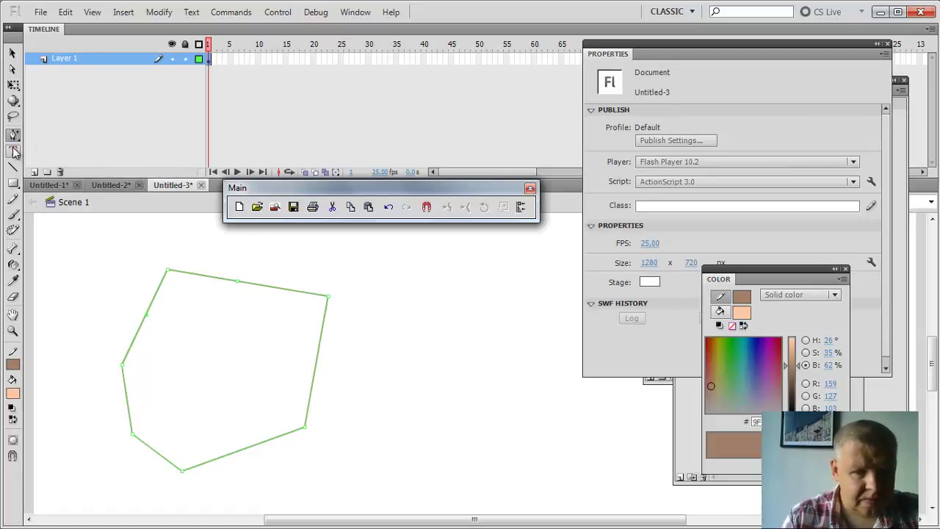
left_click(13, 135)
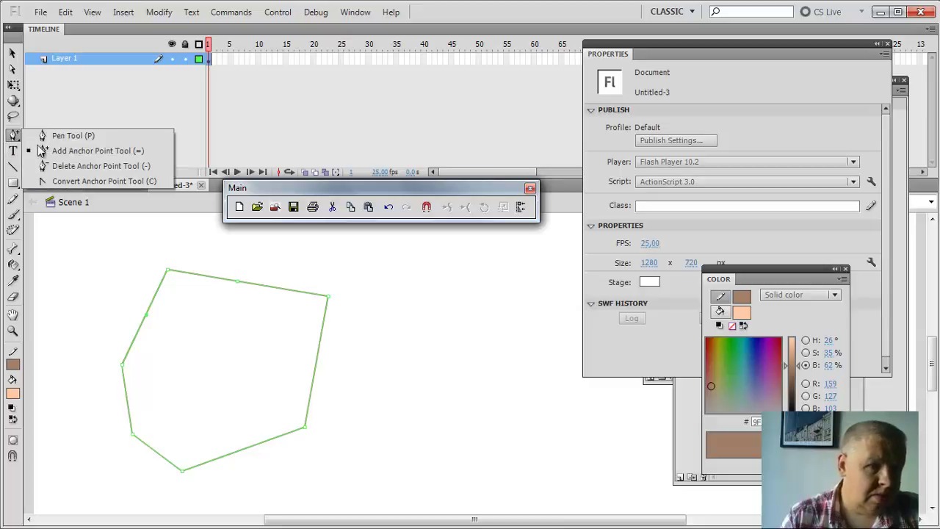
left_click(66, 171)
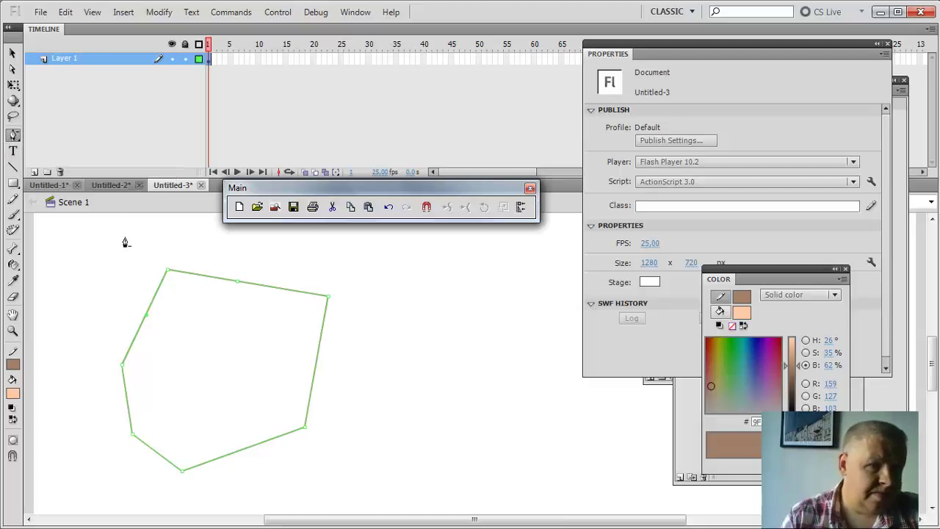
left_click(168, 273)
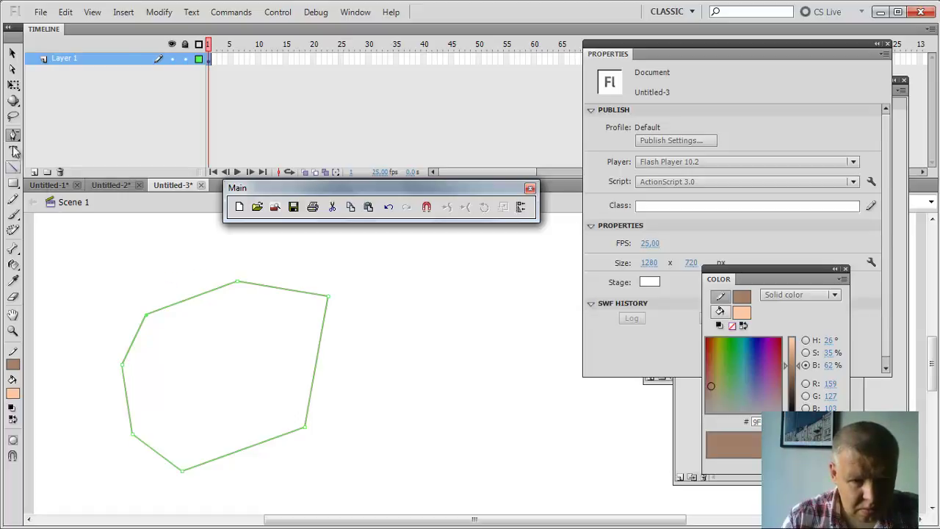
Step: Bend the outline's upper-right edge upward and its right edge outward into curves with the Selection tool
left_click(13, 134)
left_click(12, 53)
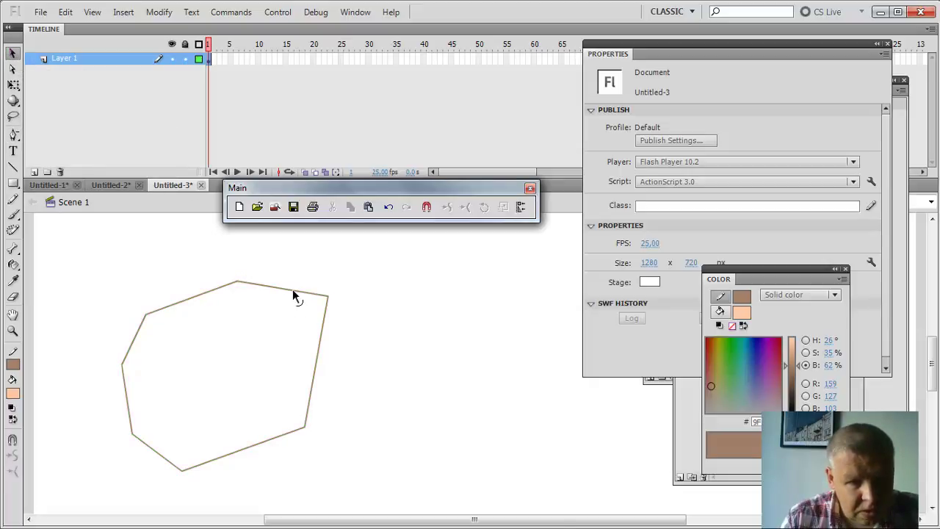
left_click_drag(292, 288, 301, 266)
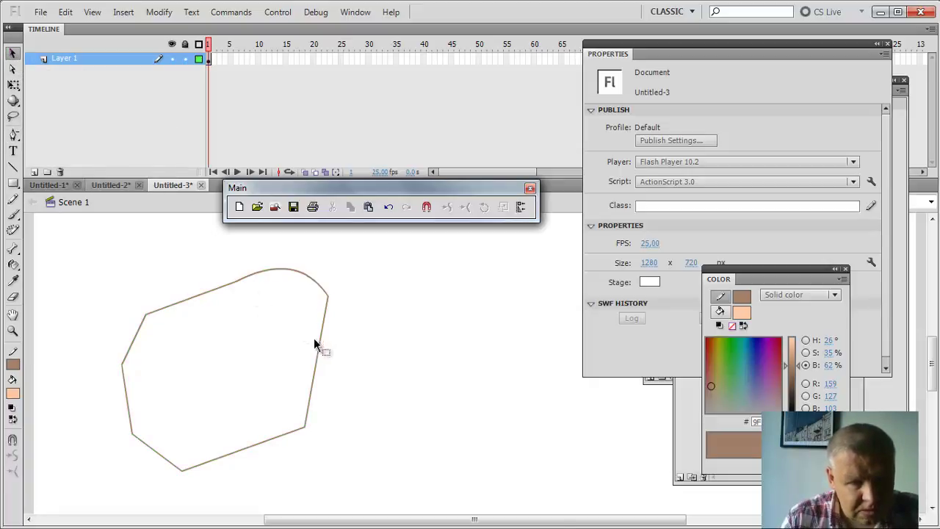
mouse_move(319, 342)
left_mouse_down()
mouse_move(334, 343)
mouse_move(332, 355)
left_mouse_up()
key("ctrl+z")
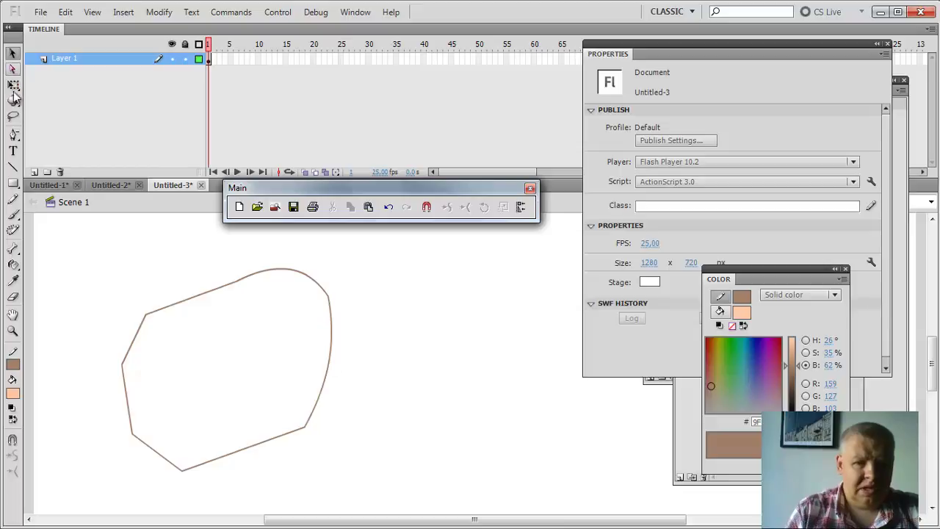
Step: Straighten the outline's two curved edges by converting their three end points to corners with the Convert Anchor Point tool
left_click(14, 136)
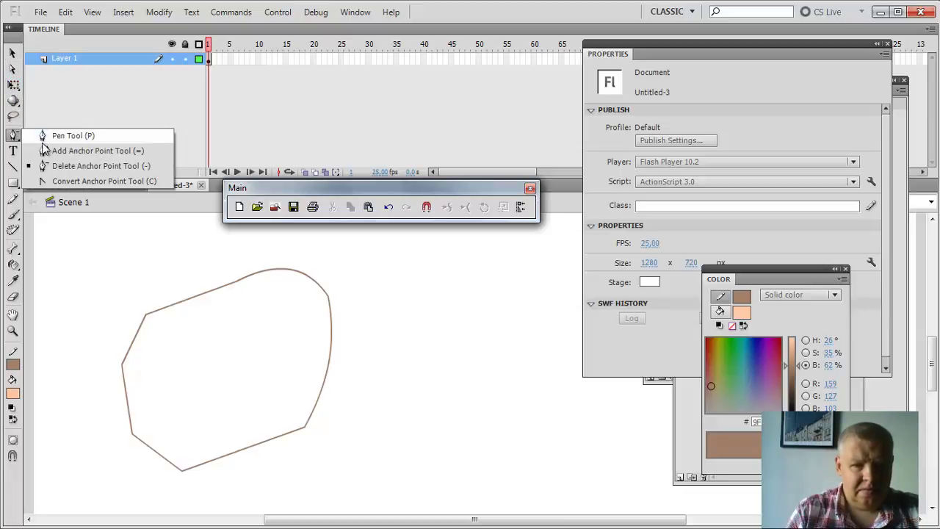
left_click(59, 181)
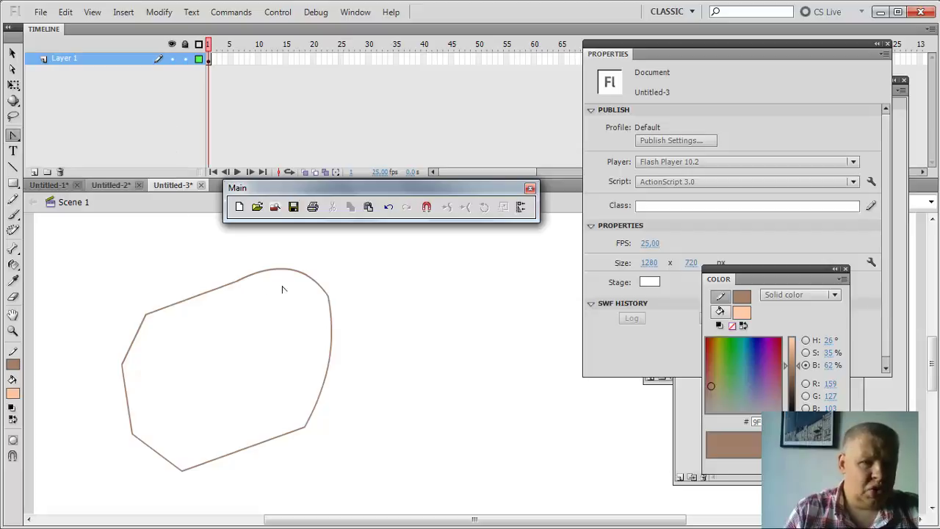
left_click(329, 300)
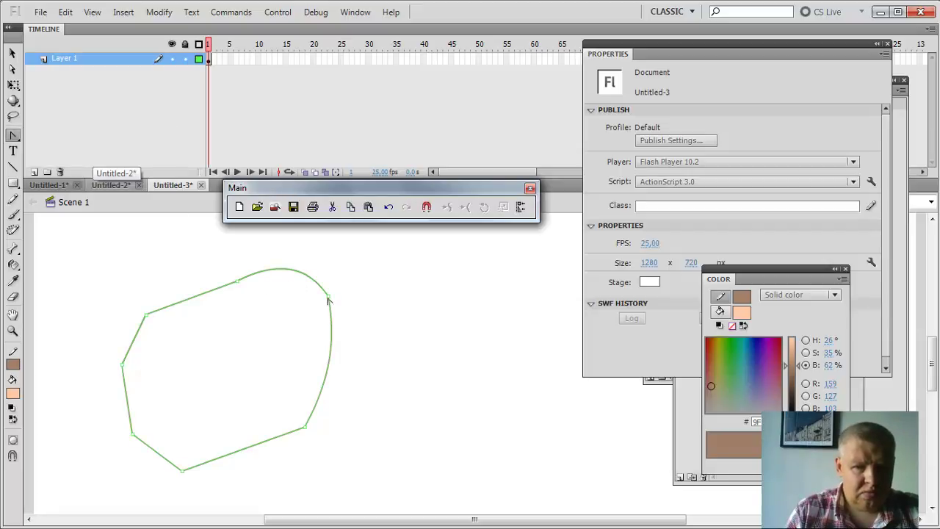
left_click(329, 298)
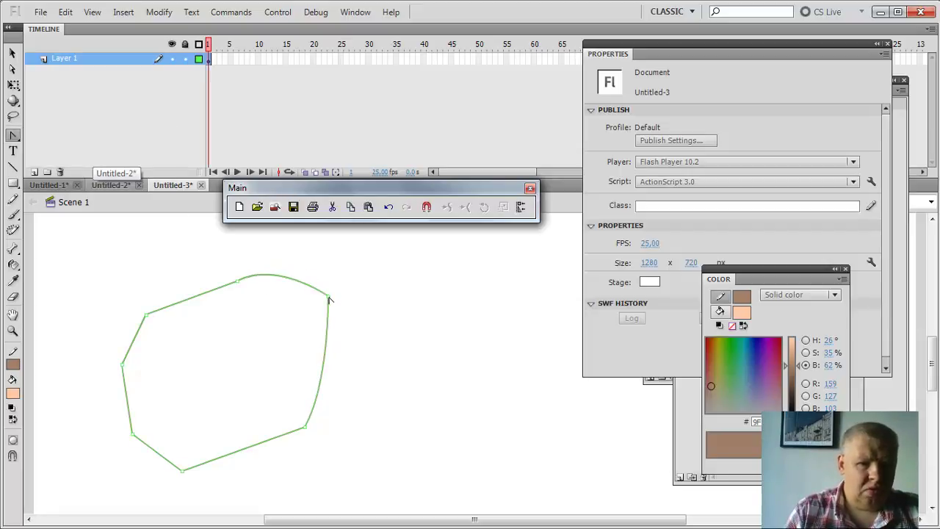
left_click(306, 429)
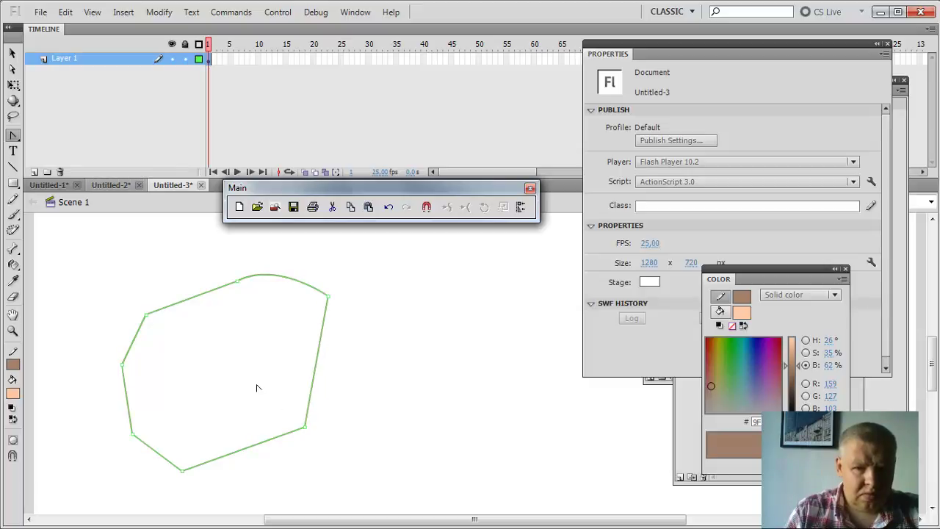
left_click(238, 282)
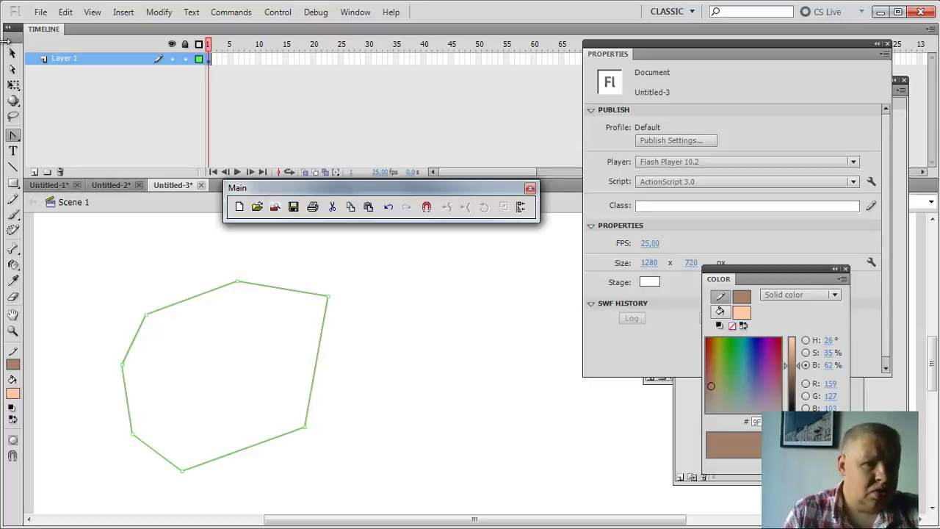
Step: Draw a second closed six-cornered outline with the Pen tool to the right of the first one
left_click(12, 137)
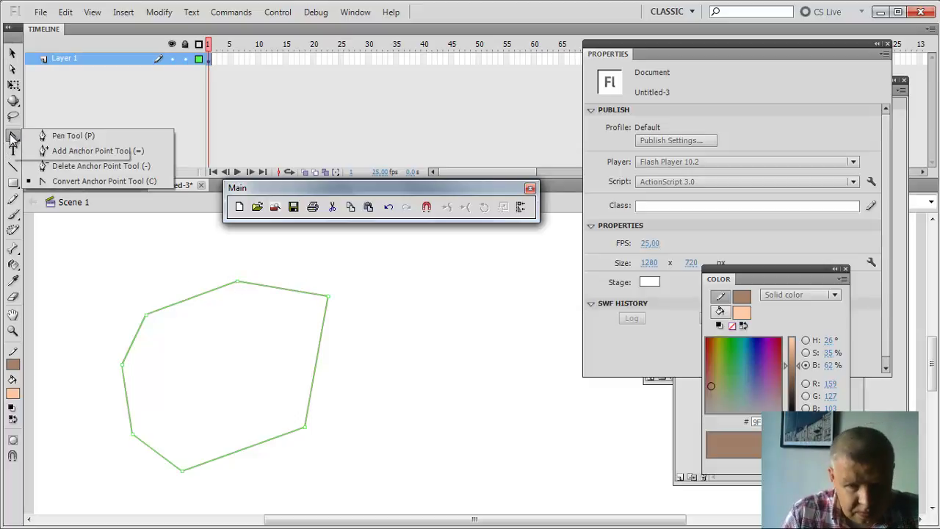
left_click(66, 137)
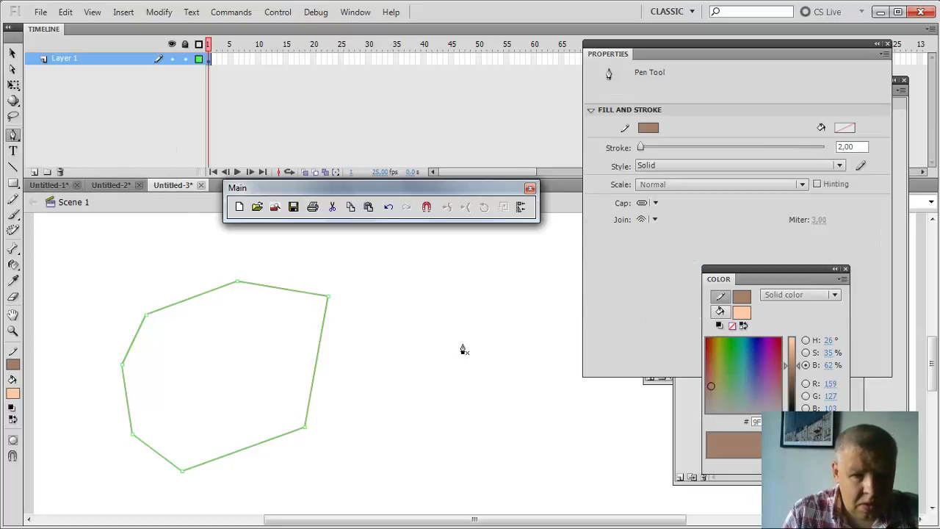
left_click(395, 327)
left_click(466, 268)
left_click(539, 319)
left_click(527, 428)
left_click(392, 458)
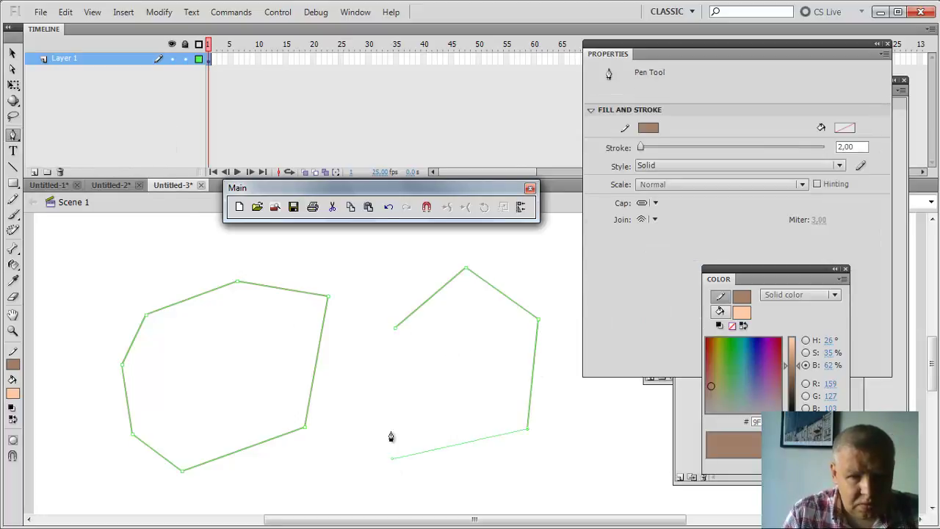
left_click(389, 396)
left_click(395, 329)
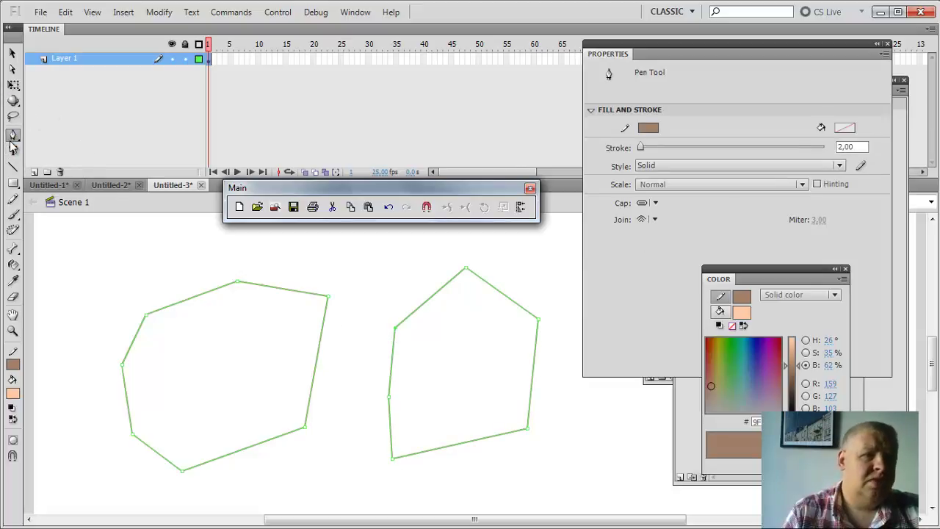
Step: Add an anchor point on the second outline's upper-right edge and delete its topmost corner anchor point
left_click_drag(13, 140, 59, 151)
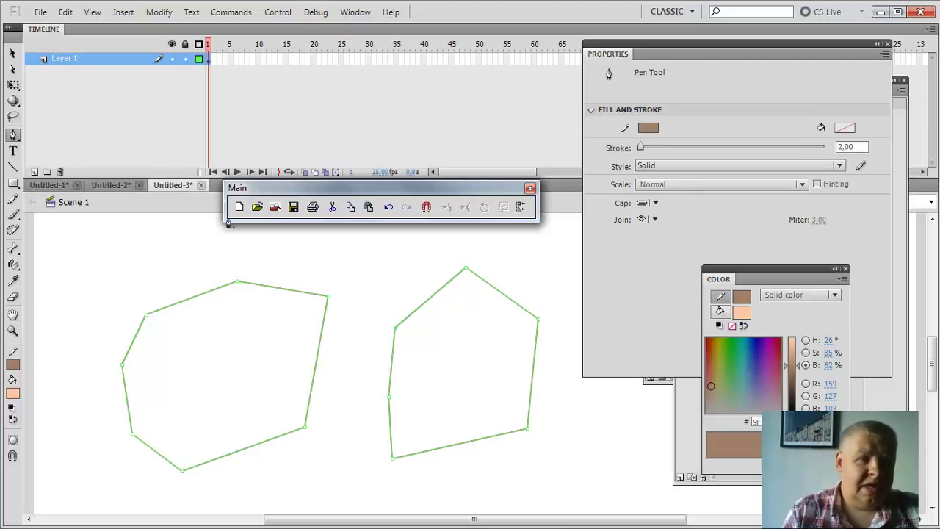
left_click(493, 287)
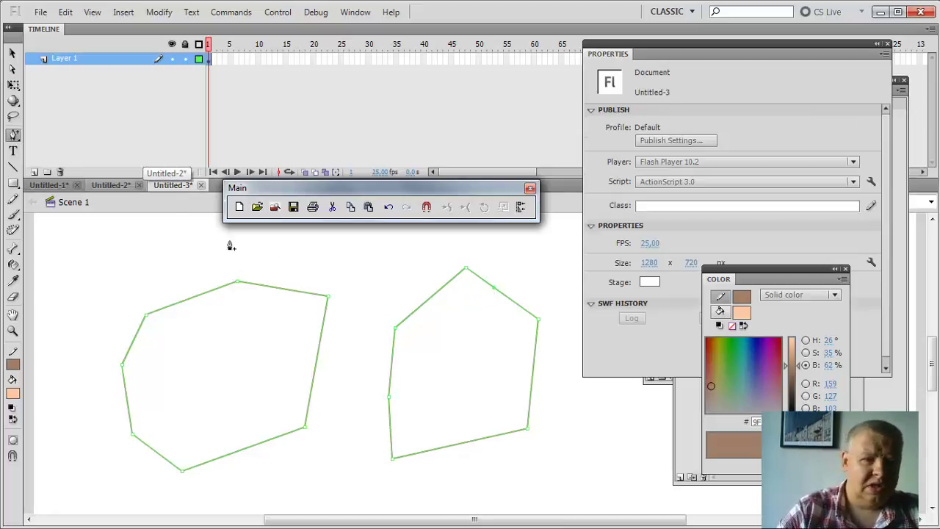
left_click_drag(13, 136, 67, 164)
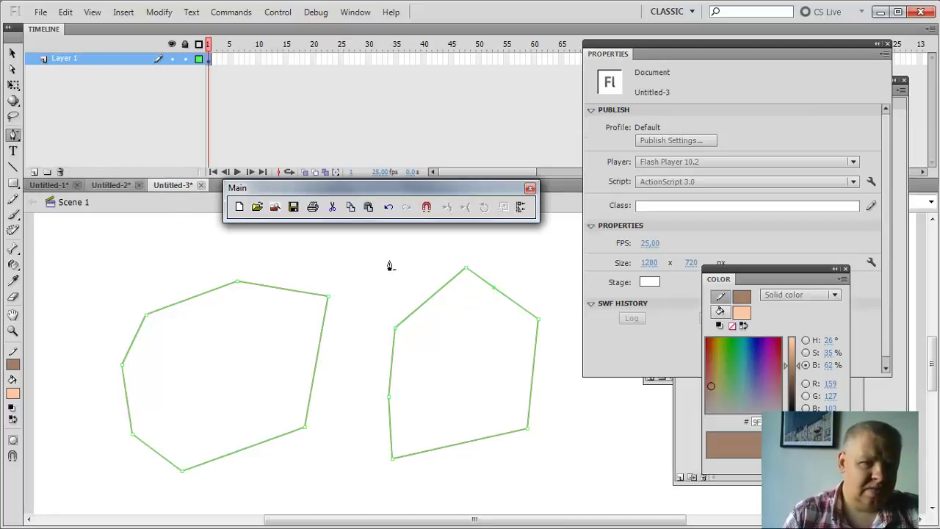
left_click(465, 270)
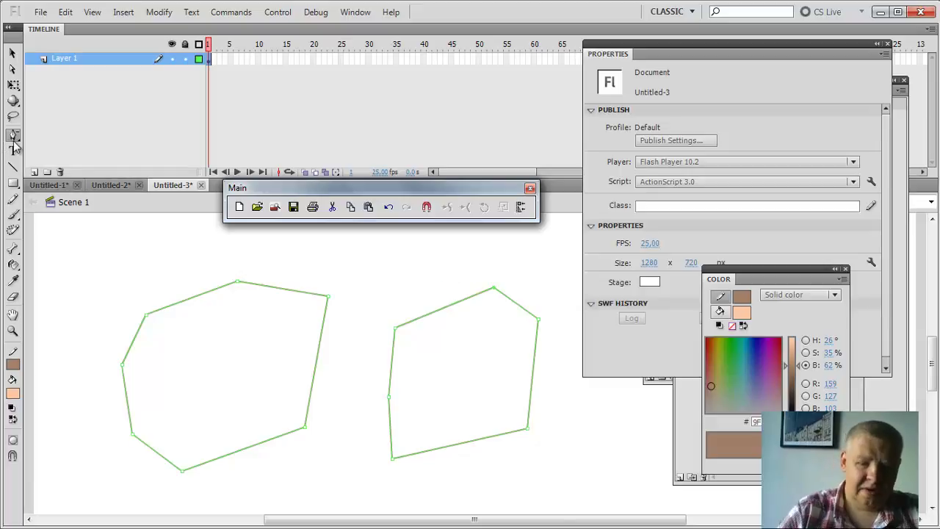
Step: Bend the second outline's long upper-left edge outward into an arc with the Selection tool
left_click_drag(14, 140, 44, 182)
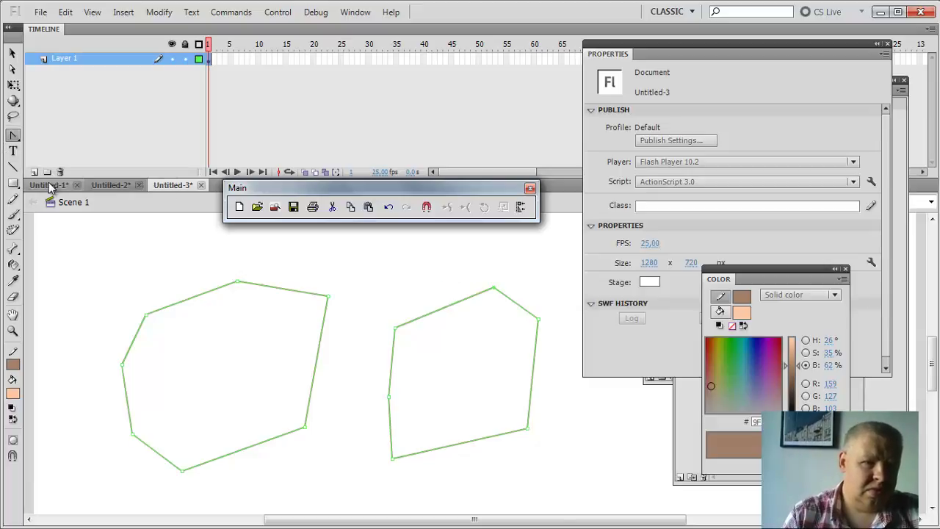
left_click(11, 53)
left_click(343, 276)
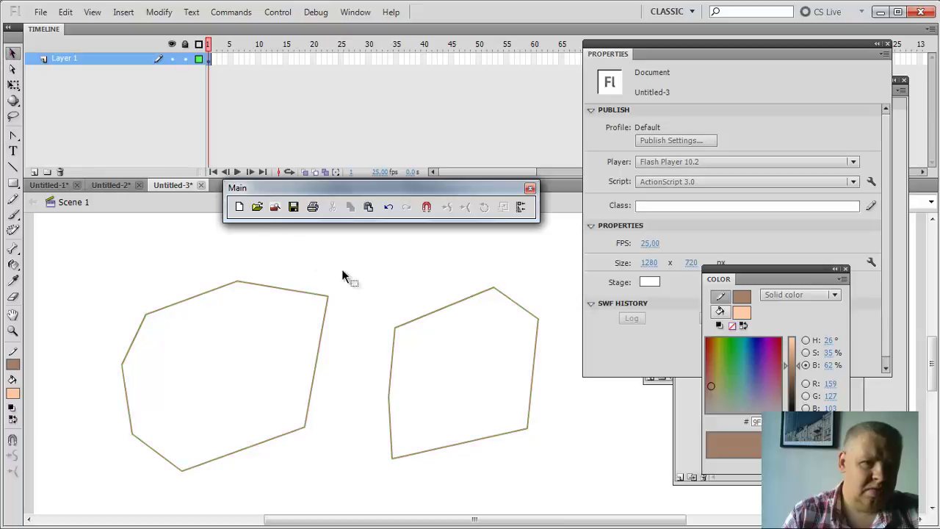
left_click_drag(432, 321, 424, 288)
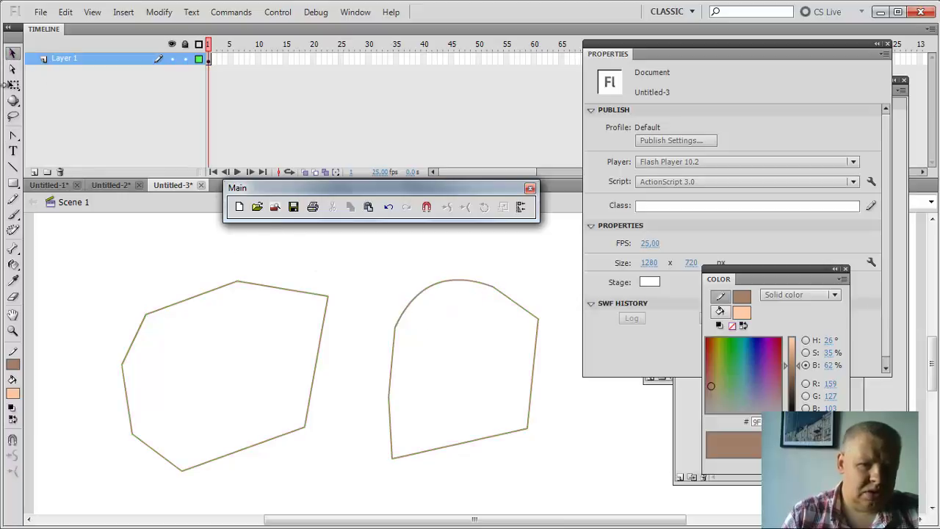
Step: Convert both end points of the second outline's arc to corner points so the edge is straight
left_click(13, 135)
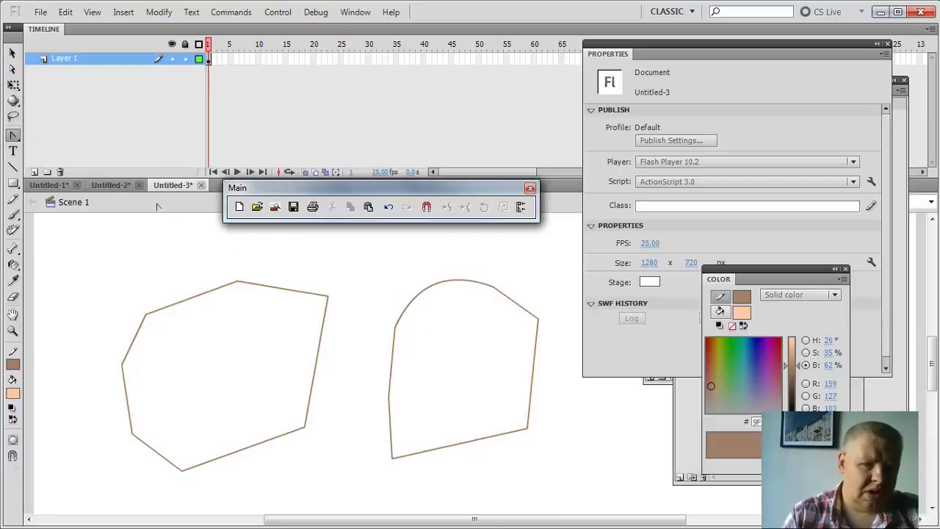
left_click(395, 329)
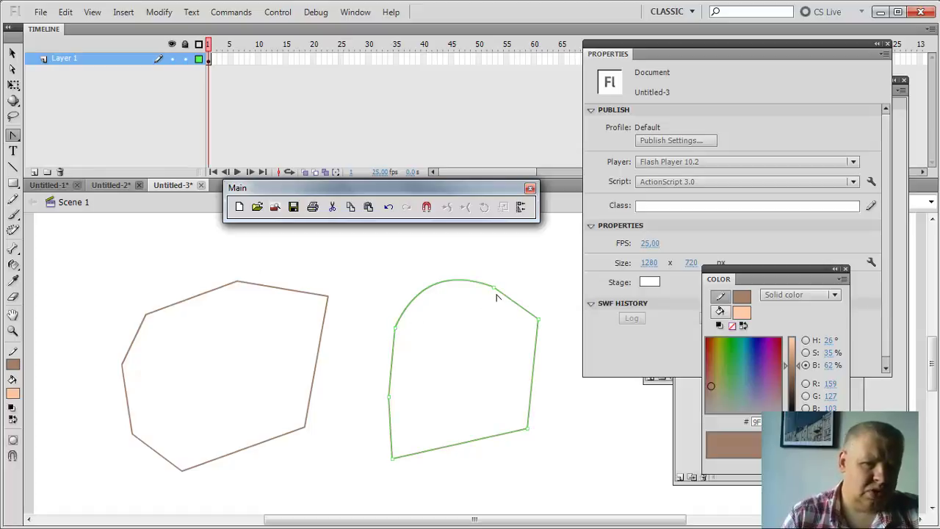
left_click_drag(495, 292, 461, 289)
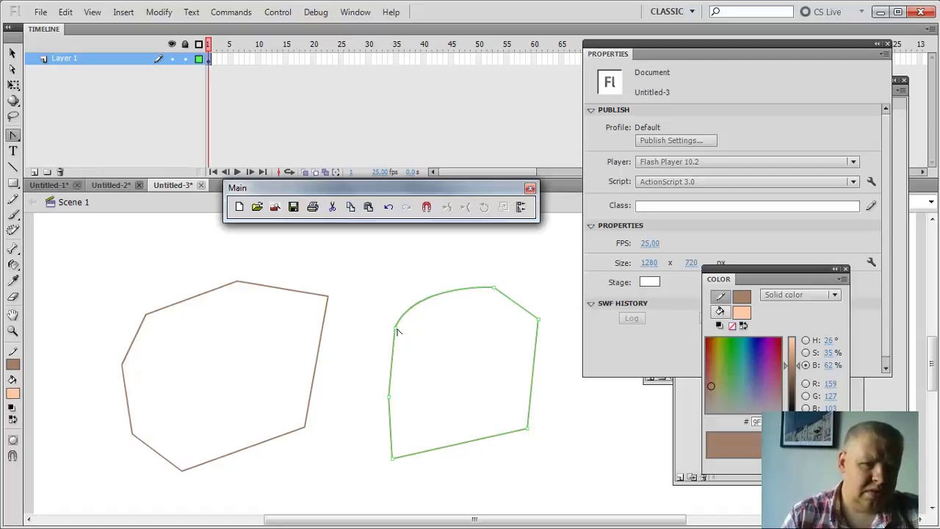
left_click(395, 330)
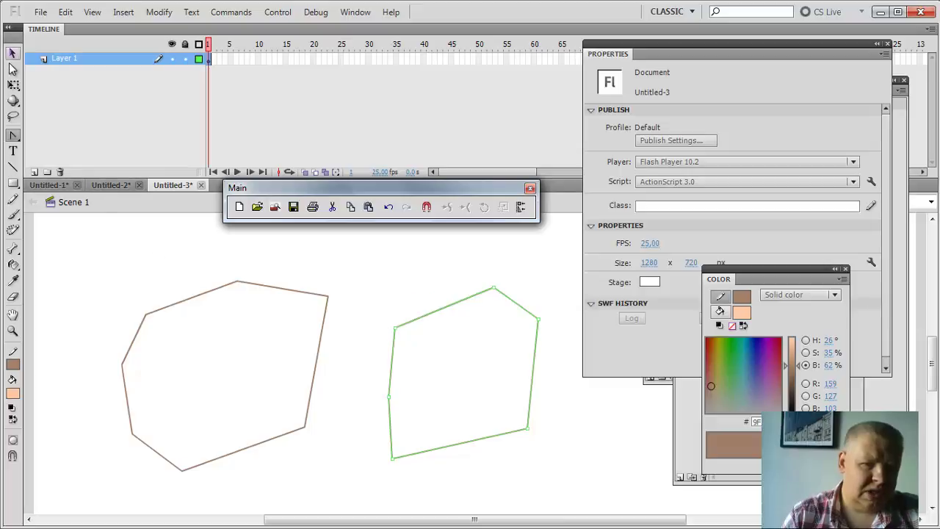
Step: Select both outlines on the stage
left_click(13, 134)
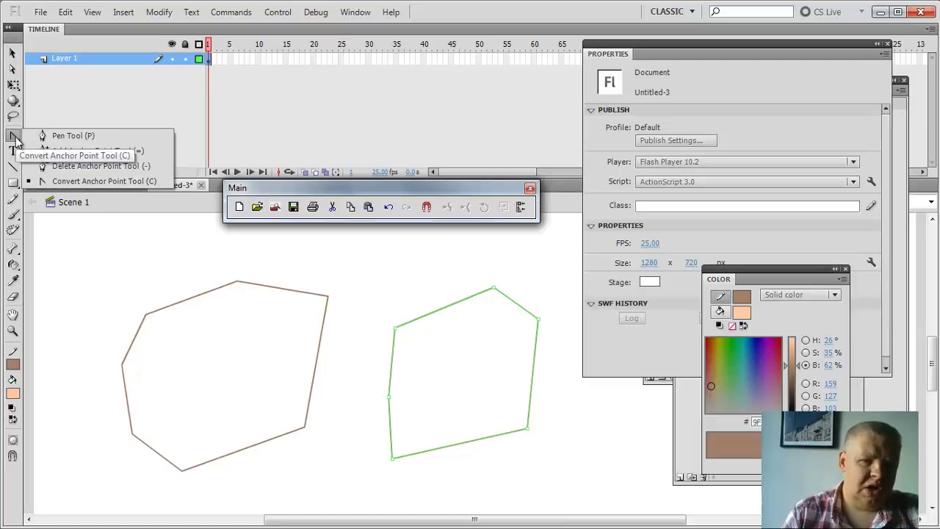
left_click(12, 53)
key("ctrl+a")
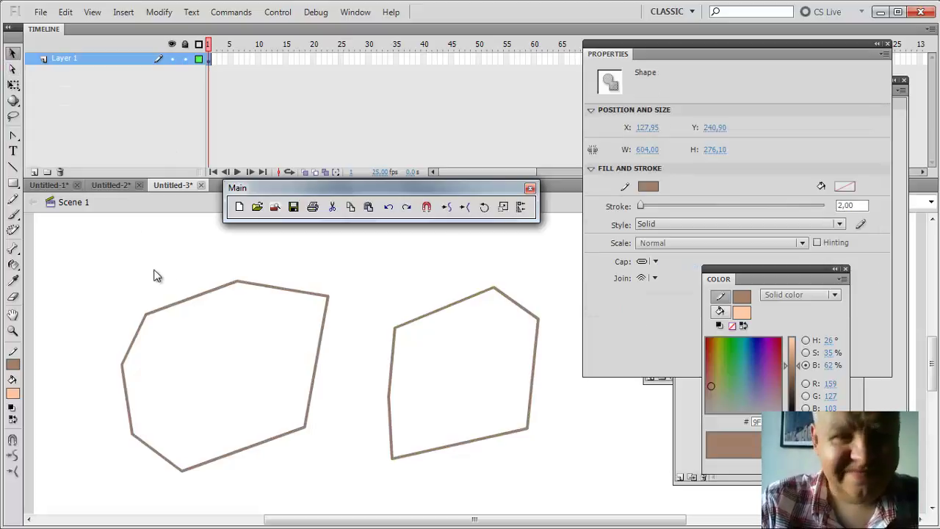
Step: Delete both selected outlines from the stage
key("Delete")
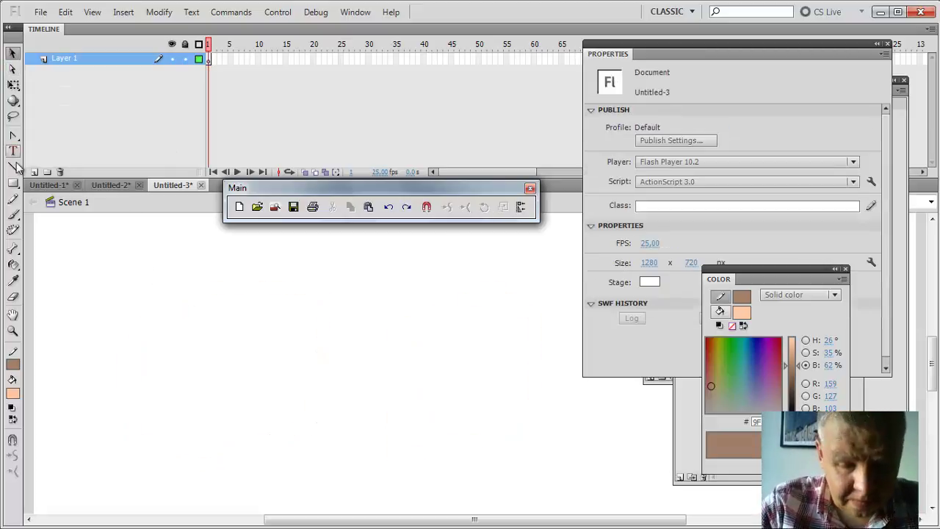
Step: Draw an open path that crosses itself several times with the Pen tool, using straight segments and one curved bend
left_click(13, 136)
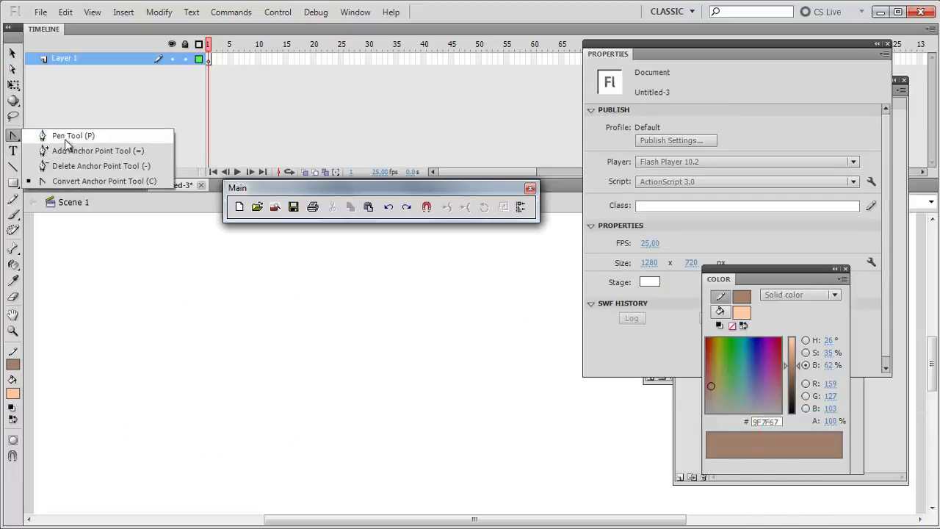
left_click(59, 129)
left_click(158, 399)
left_click(196, 314)
left_click(359, 339)
left_click(377, 407)
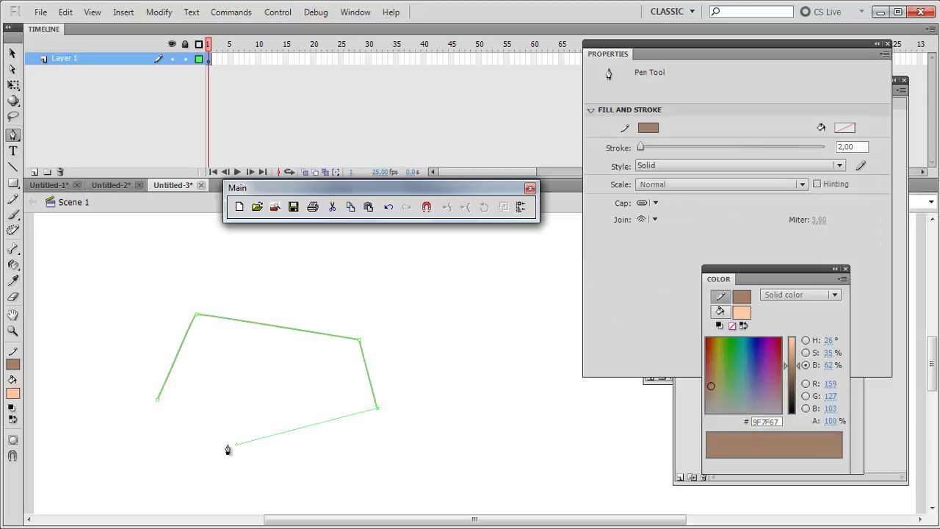
left_click(237, 444)
left_click(230, 383)
left_click(324, 276)
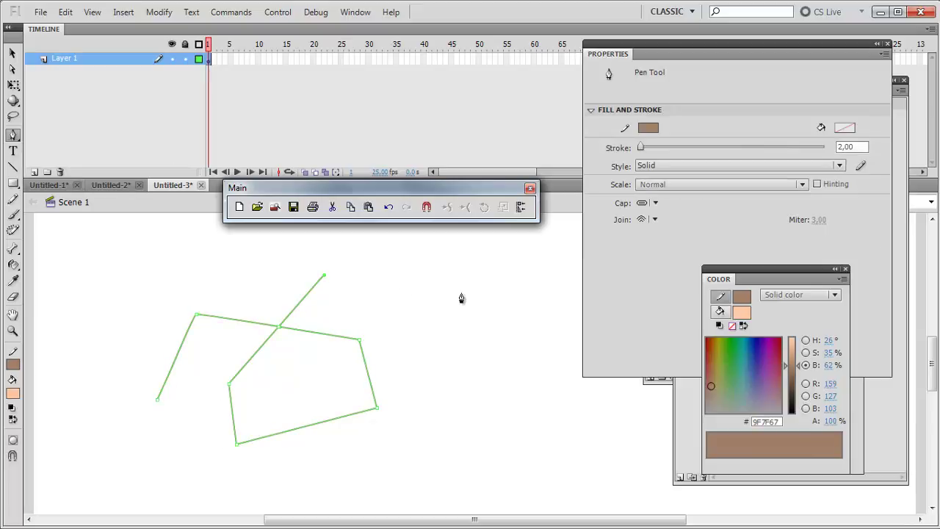
left_click(470, 296)
left_click_drag(439, 307, 233, 273)
left_click(229, 270)
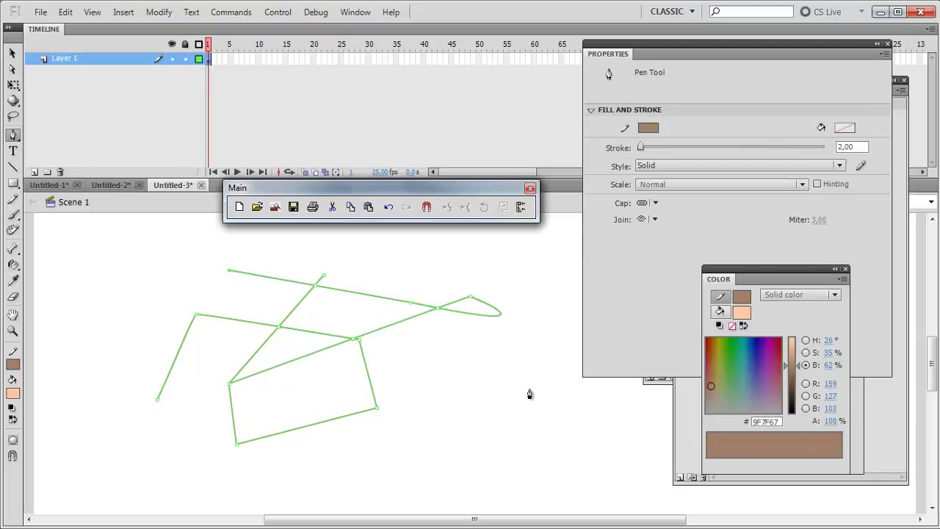
left_click(530, 388)
left_click(396, 428)
left_click(196, 393)
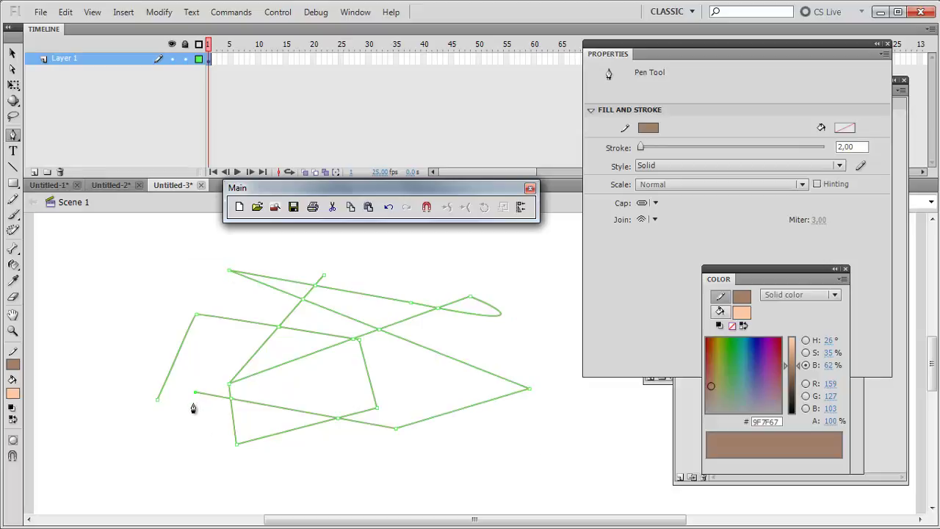
Step: Finish the self-crossing pen path and delete it from the stage
key("Escape")
key("Delete")
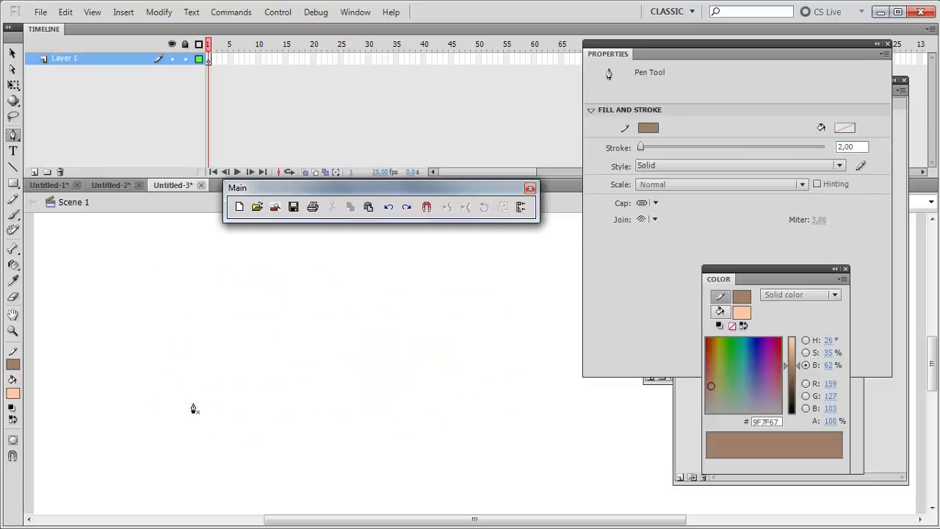
Step: Add a new layer above Layer 1 and delete Layer 1
left_click(34, 172)
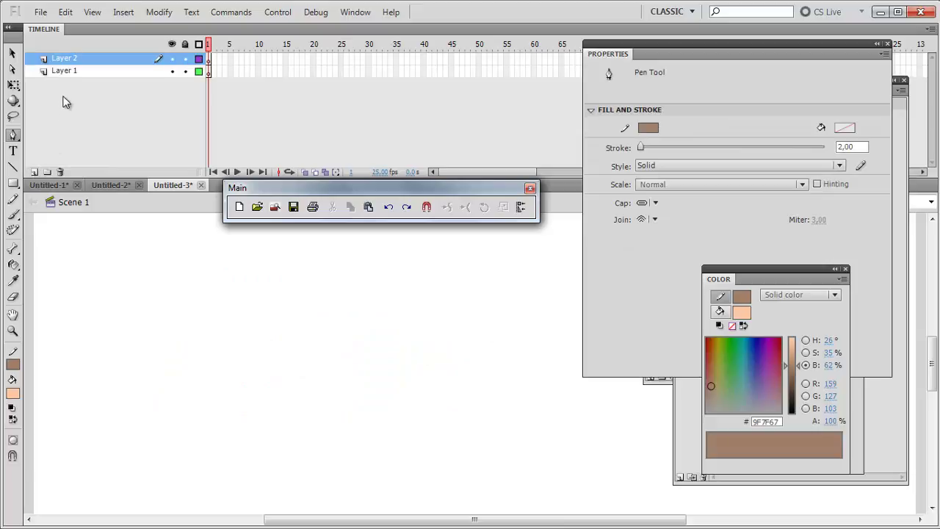
left_click(66, 71)
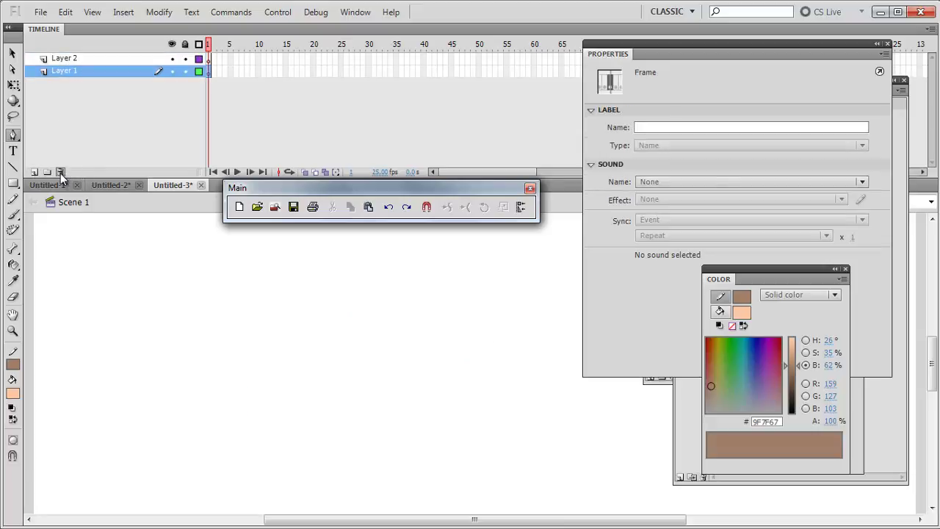
left_click(60, 172)
Step: Draw an open zigzag path of straight segments on Layer 2 with the Pen tool, crossing its own upper edge
left_click(180, 376)
left_click(233, 273)
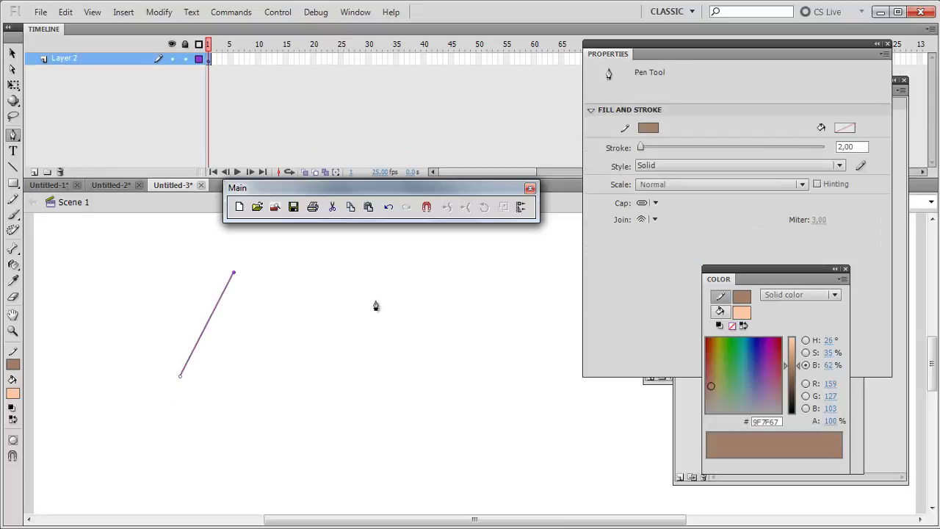
left_click(375, 299)
left_click(367, 430)
left_click(320, 246)
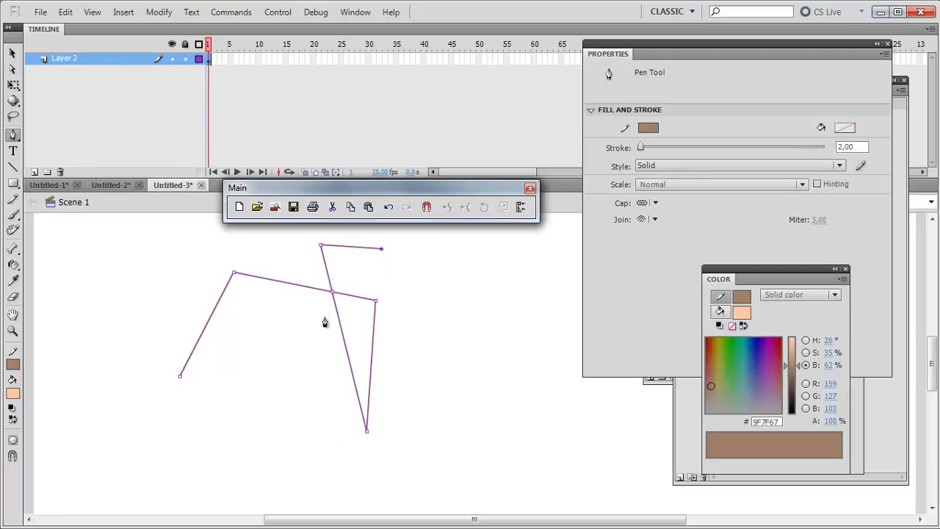
Step: Undo the drawing of the zigzag path on Layer 2
key("ctrl+z")
key("ctrl+z")
key("ctrl+z")
key("ctrl+z")
key("ctrl+z")
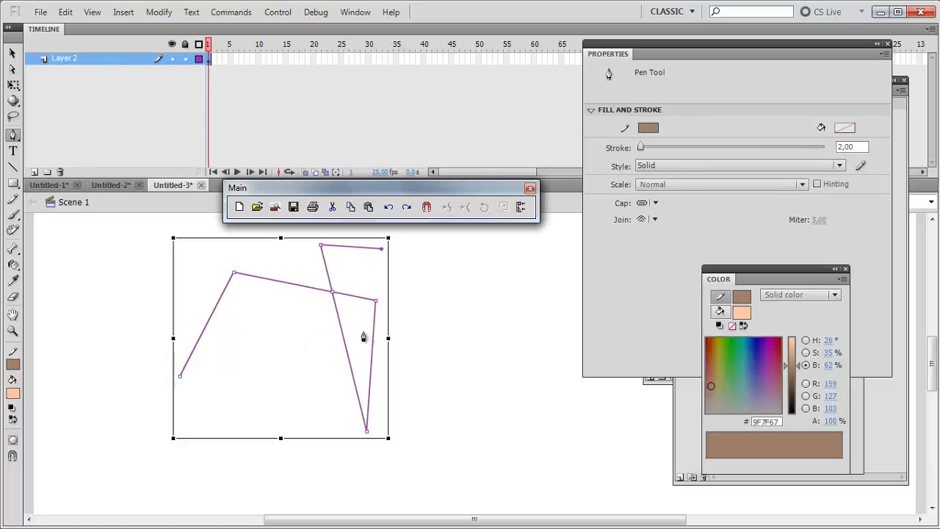
key("ctrl+z")
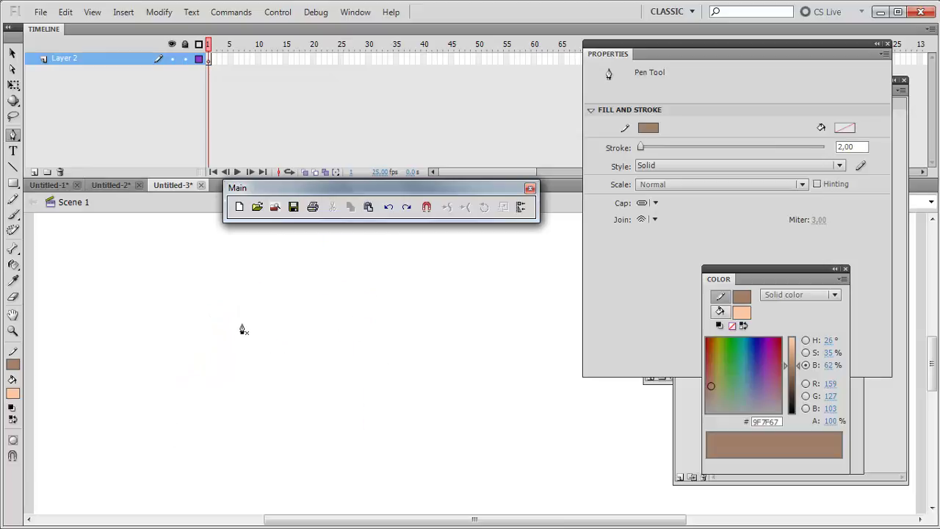
Step: Draw a closed seven-sided outline on Layer 2 with the Pen tool, ending on its starting point
left_click(307, 254)
left_click(419, 274)
left_click(420, 339)
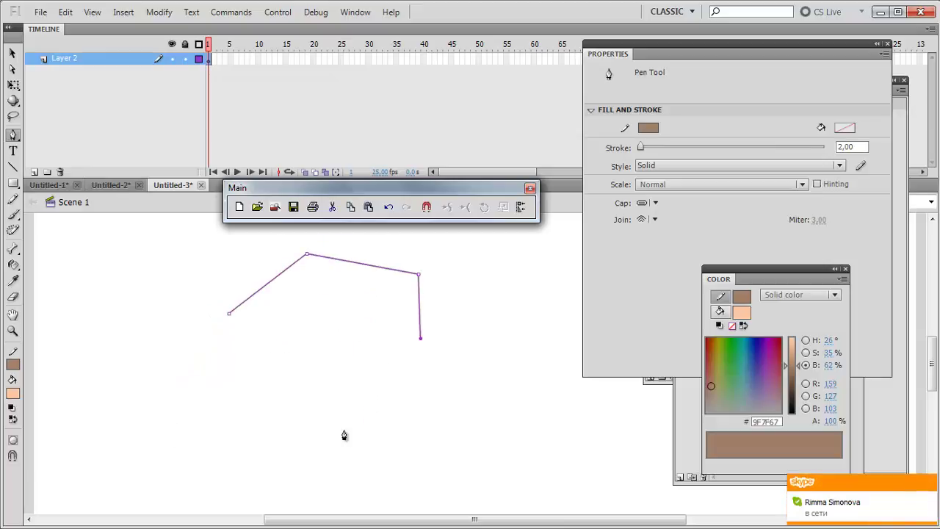
left_click(343, 430)
left_click(284, 434)
left_click(237, 396)
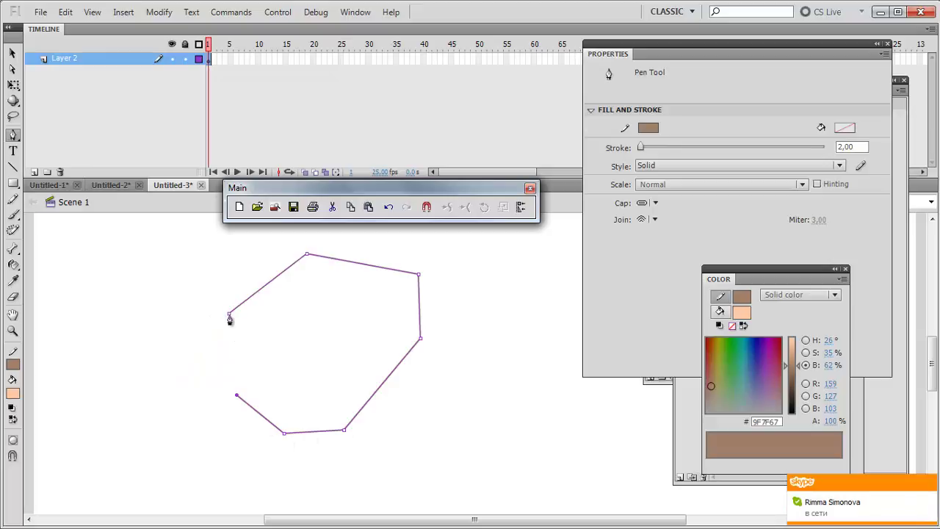
left_click(230, 316)
Step: Select the whole seven-sided outline with the Selection tool and delete it
left_click(12, 54)
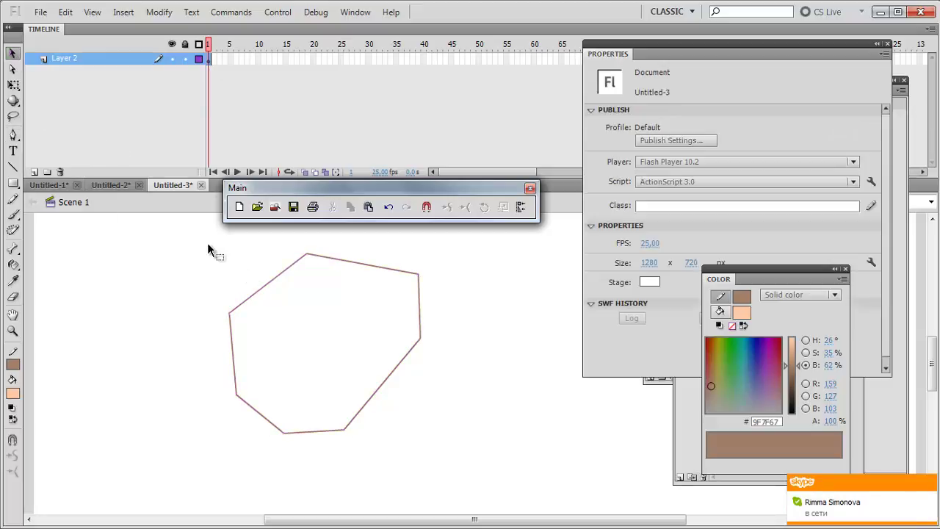
left_click_drag(208, 251, 620, 513)
key("Delete")
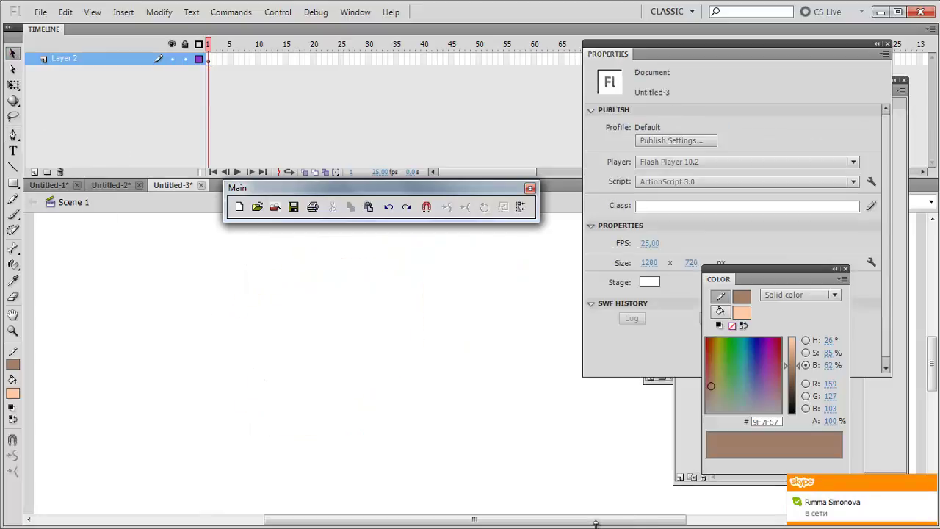